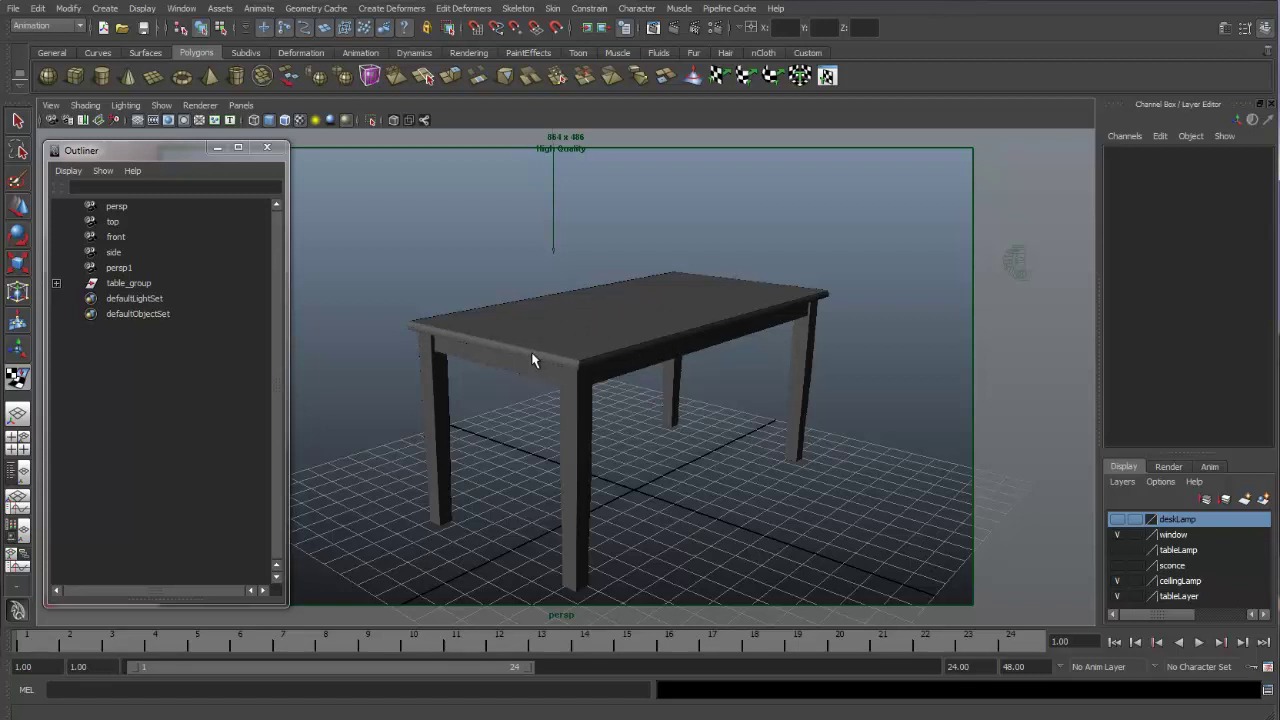
# Assign a new Phong material to the table top.
pyautogui.click(592, 318)
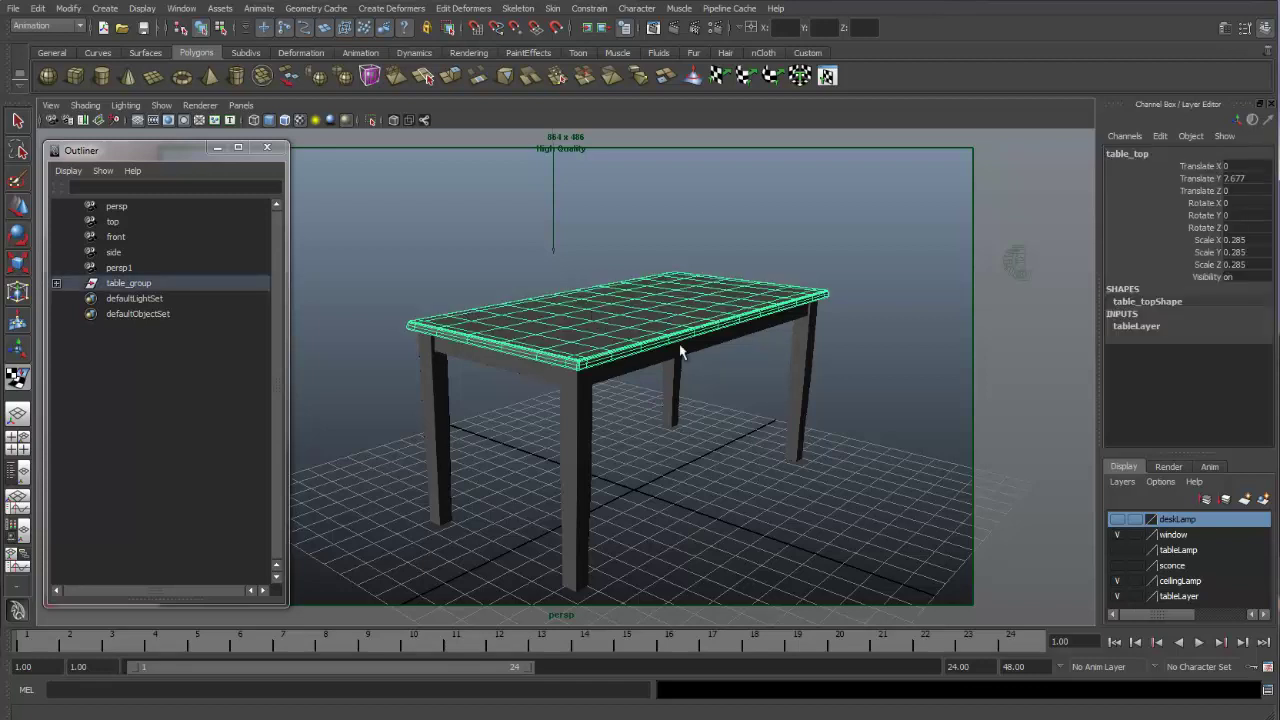
pyautogui.keyDown('alt'); pyautogui.moveTo(611, 337); pyautogui.dragTo(591, 337); pyautogui.keyUp('alt')
pyautogui.keyDown('alt'); pyautogui.moveTo(591, 337); pyautogui.dragTo(594, 351, button='right'); pyautogui.keyUp('alt')
pyautogui.keyDown('alt'); pyautogui.moveTo(594, 351); pyautogui.dragTo(663, 331); pyautogui.keyUp('alt')
pyautogui.keyDown('alt'); pyautogui.moveTo(663, 331); pyautogui.dragTo(646, 333, button='middle'); pyautogui.keyUp('alt')
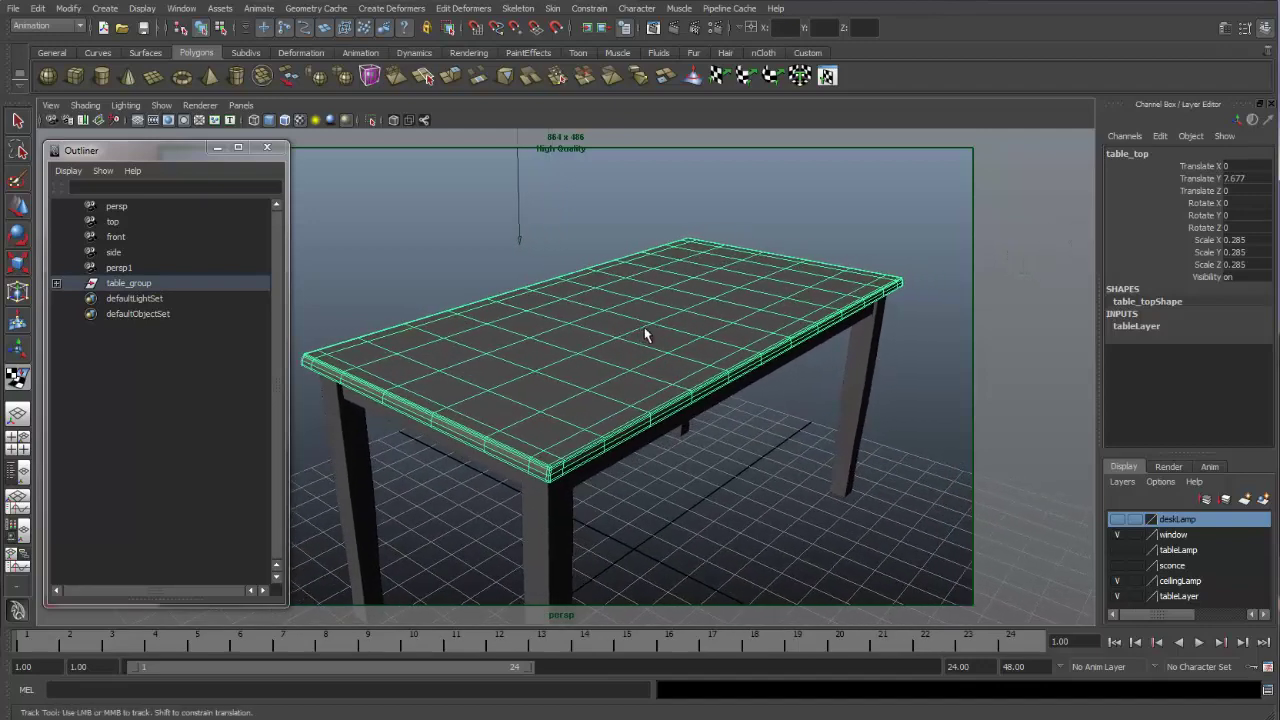
pyautogui.moveTo(607, 347); pyautogui.dragTo(711, 615, button='right')
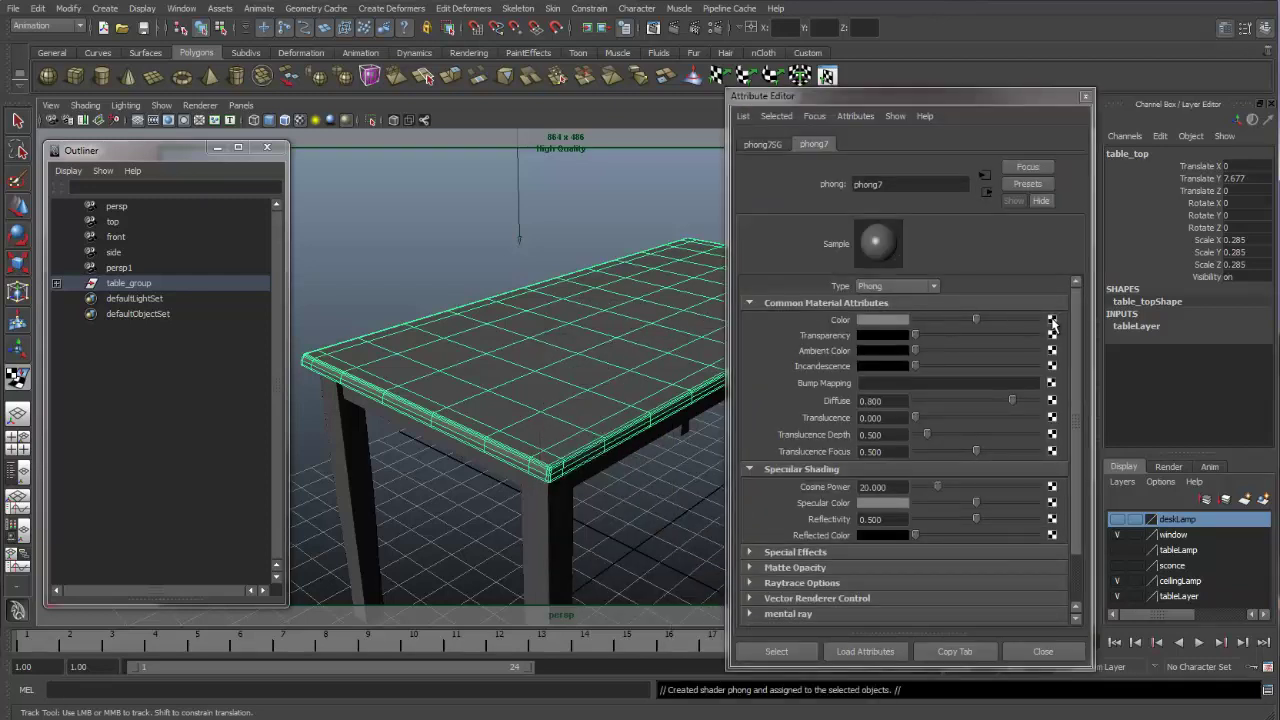
# Map the Phong material's color with a File texture created as a projection.
pyautogui.click(1051, 320)
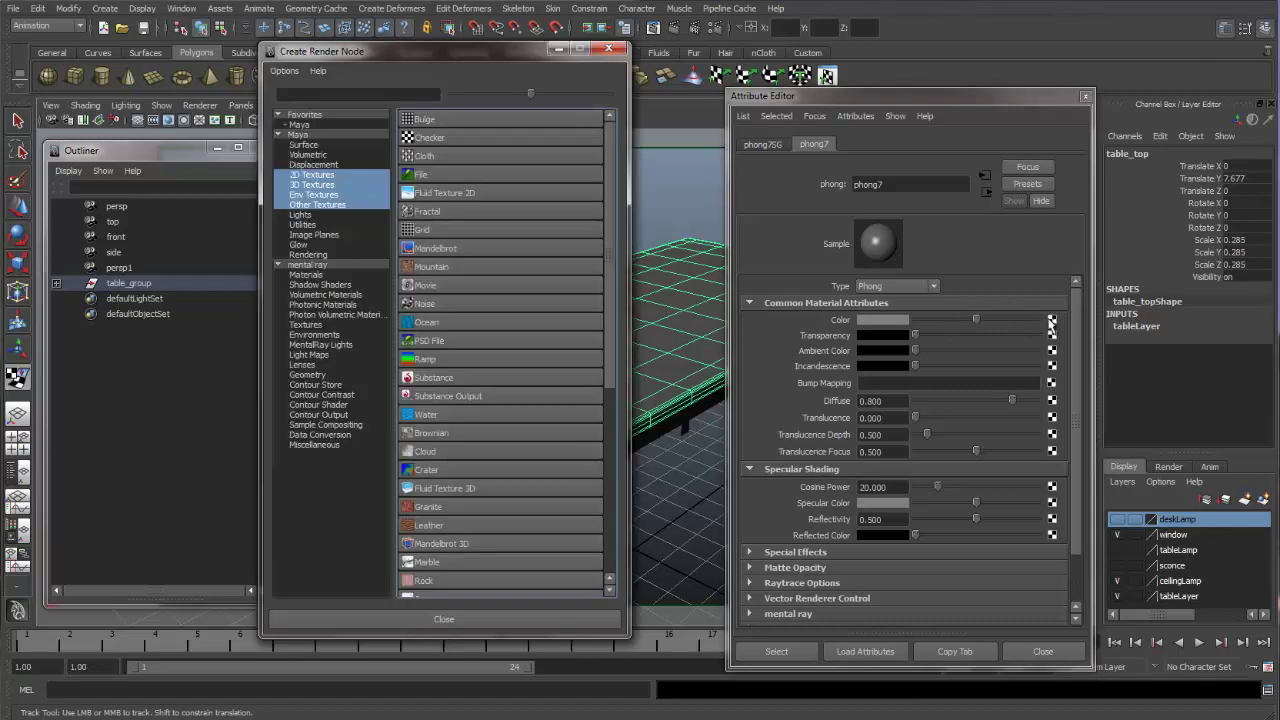
pyautogui.rightClick(499, 173)
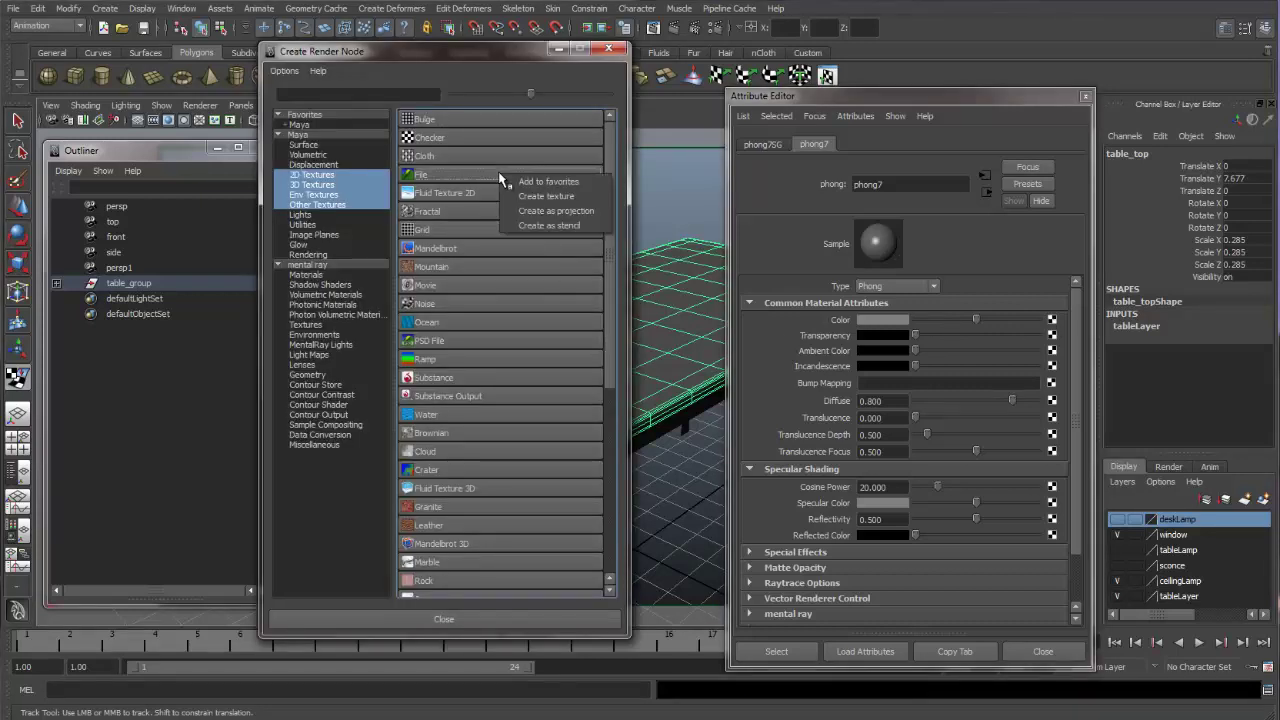
pyautogui.click(544, 212)
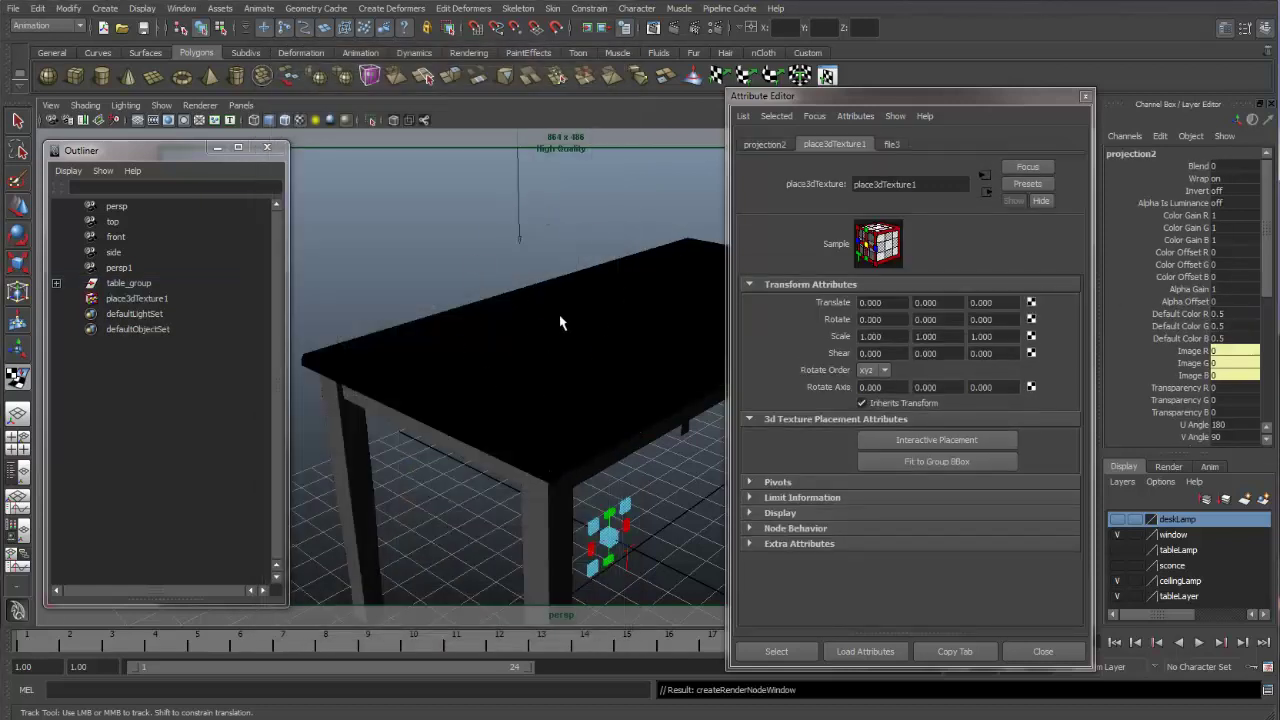
# Load Legno naturale.jpg from the materialsTextures folder as the image of the projected file texture.
pyautogui.click(762, 145)
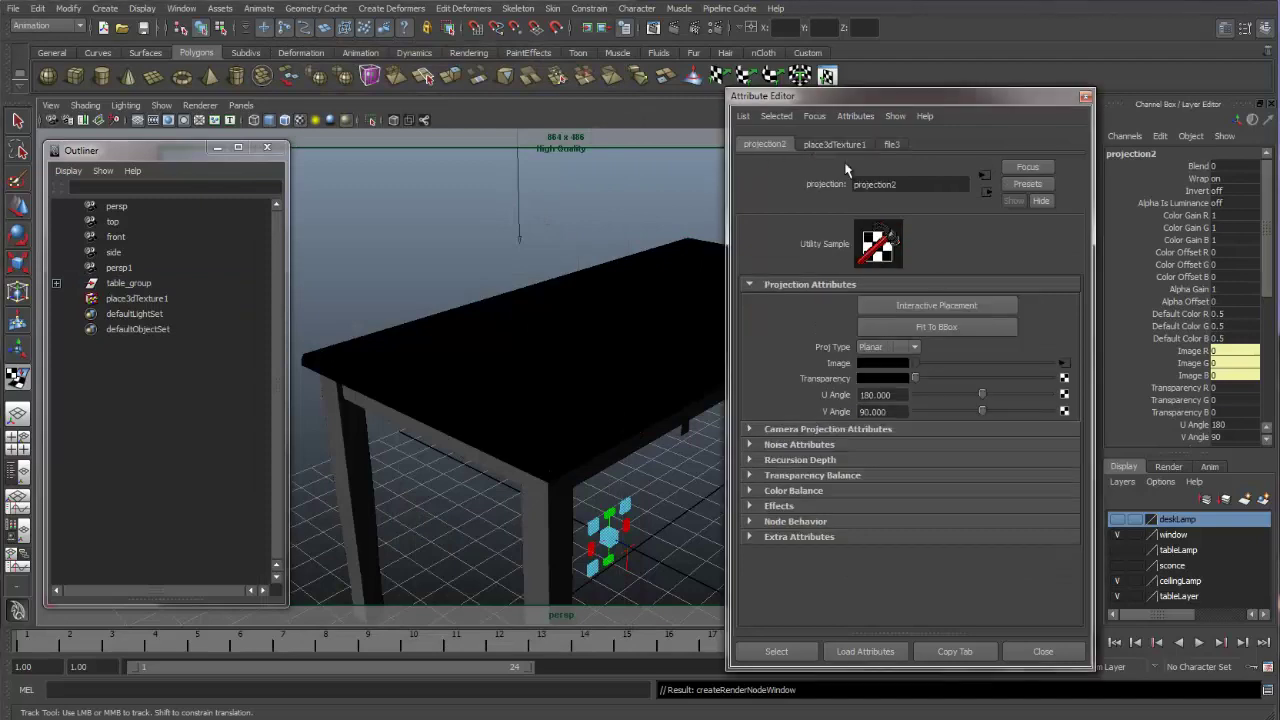
pyautogui.click(1062, 363)
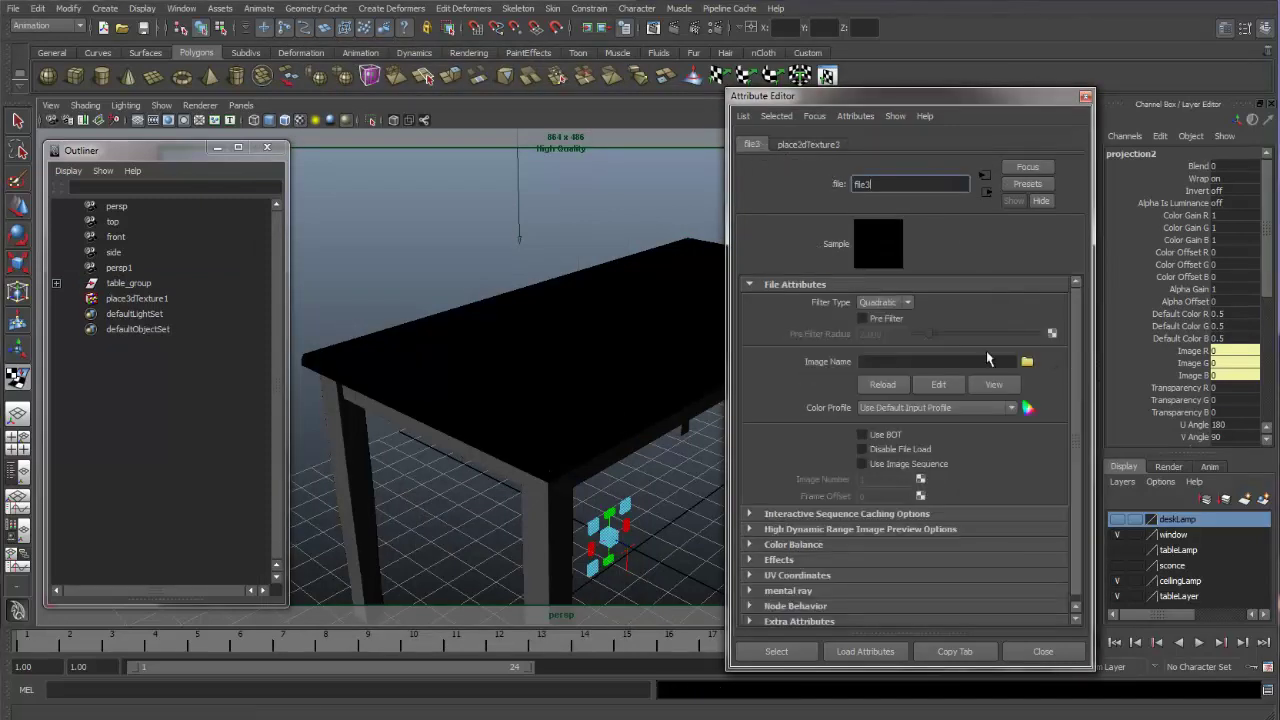
pyautogui.click(1027, 361)
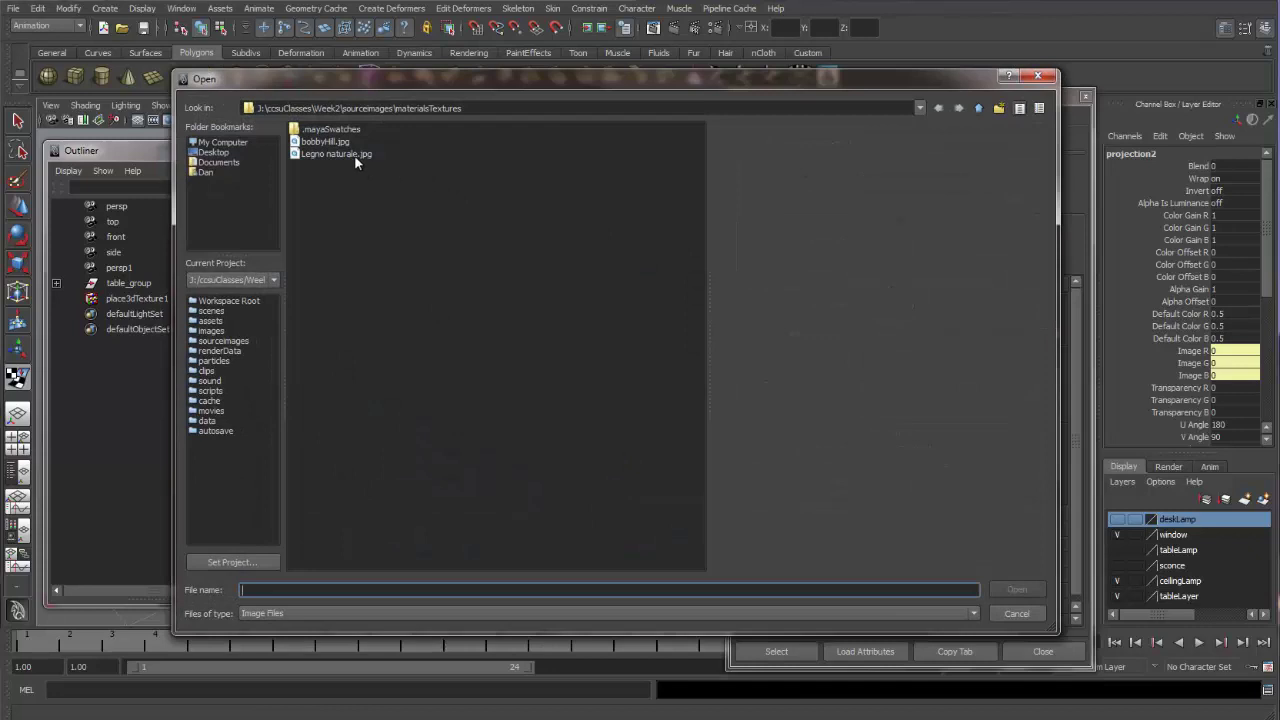
pyautogui.click(340, 154)
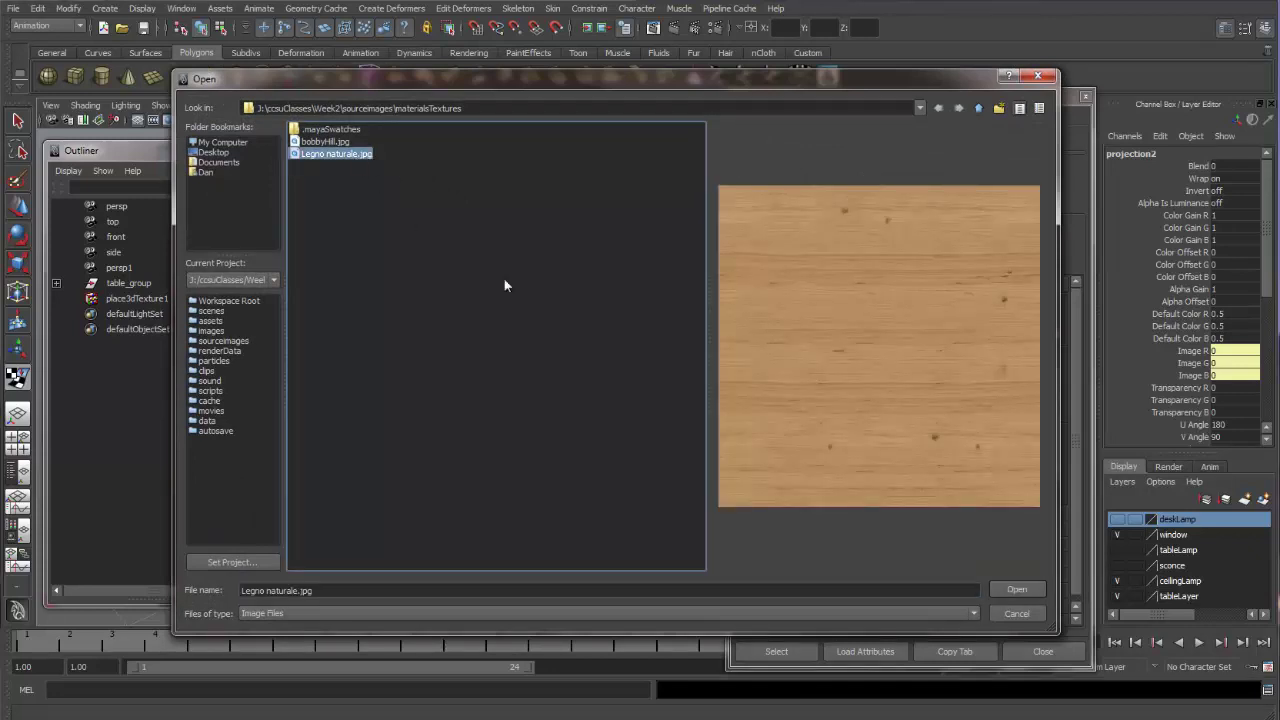
pyautogui.click(1015, 589)
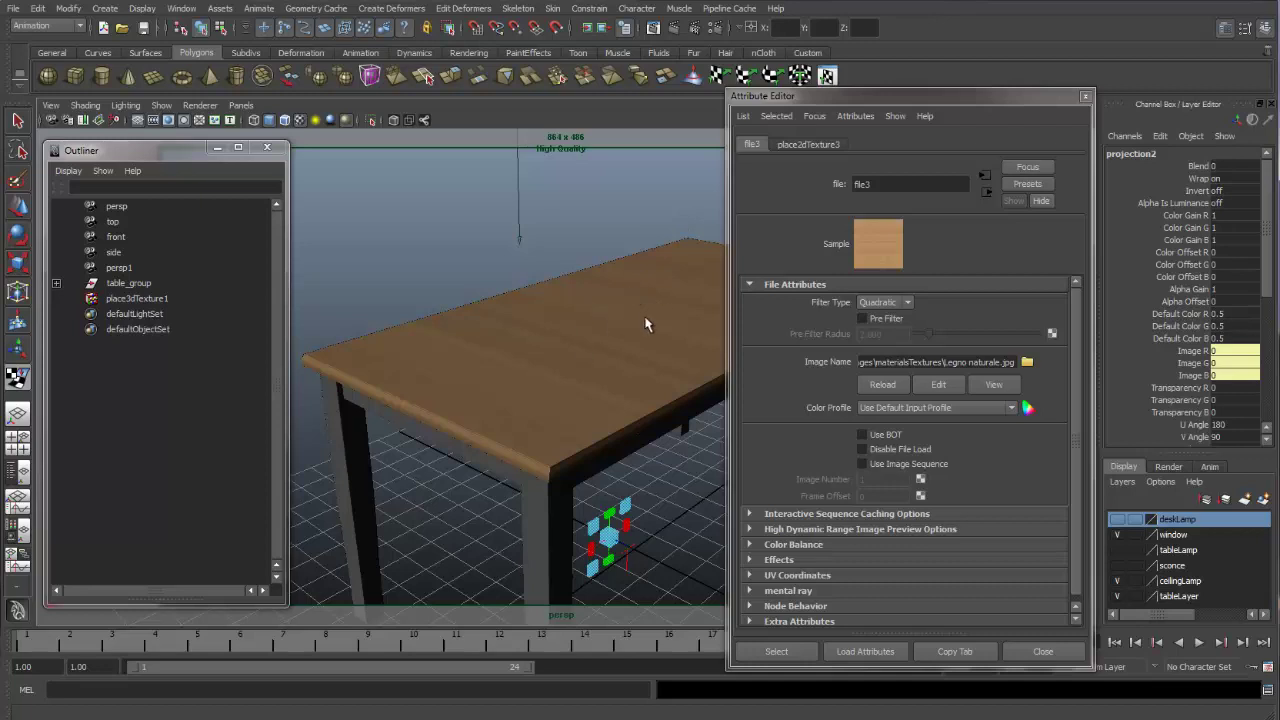
# Return to the planar projection's attributes and fit the projection to the table top's bounding box.
pyautogui.click(985, 192)
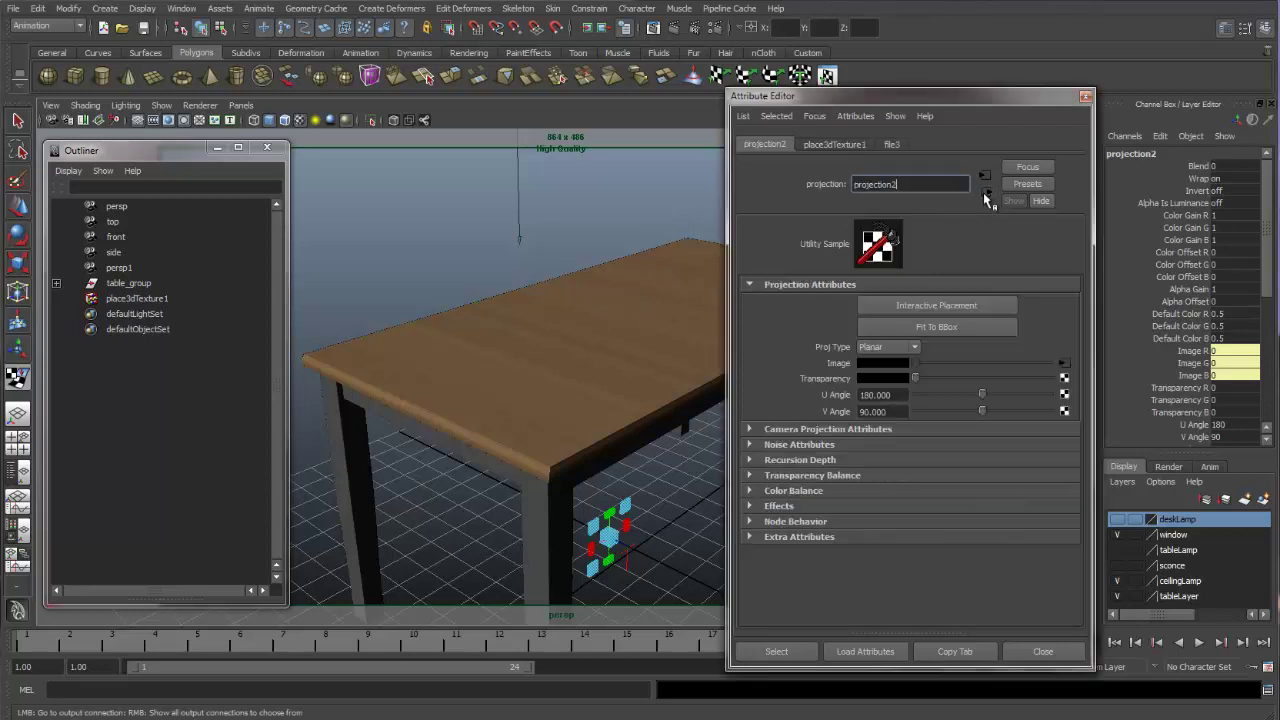
pyautogui.click(937, 328)
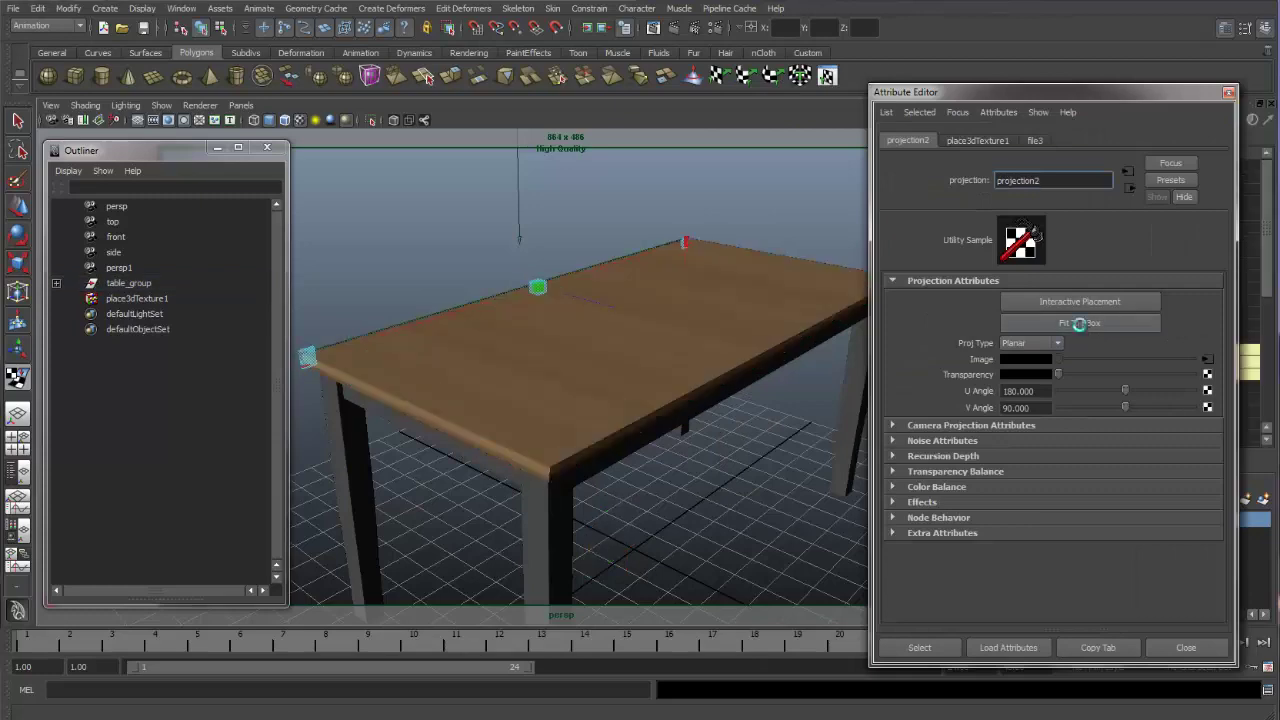
pyautogui.keyDown('alt'); pyautogui.moveTo(371, 320); pyautogui.dragTo(514, 329); pyautogui.keyUp('alt')
pyautogui.keyDown('alt'); pyautogui.moveTo(514, 329); pyautogui.dragTo(565, 303, button='middle'); pyautogui.keyUp('alt')
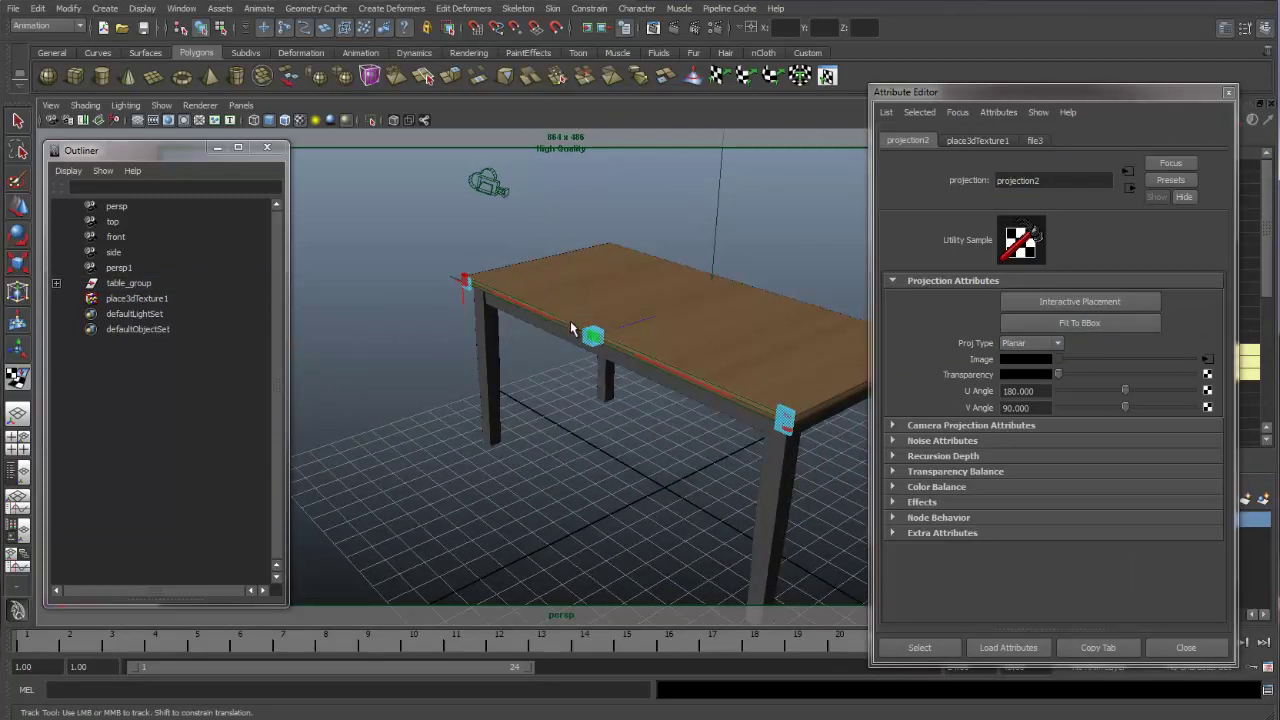
pyautogui.keyDown('alt'); pyautogui.moveTo(466, 340); pyautogui.dragTo(603, 334); pyautogui.keyUp('alt')
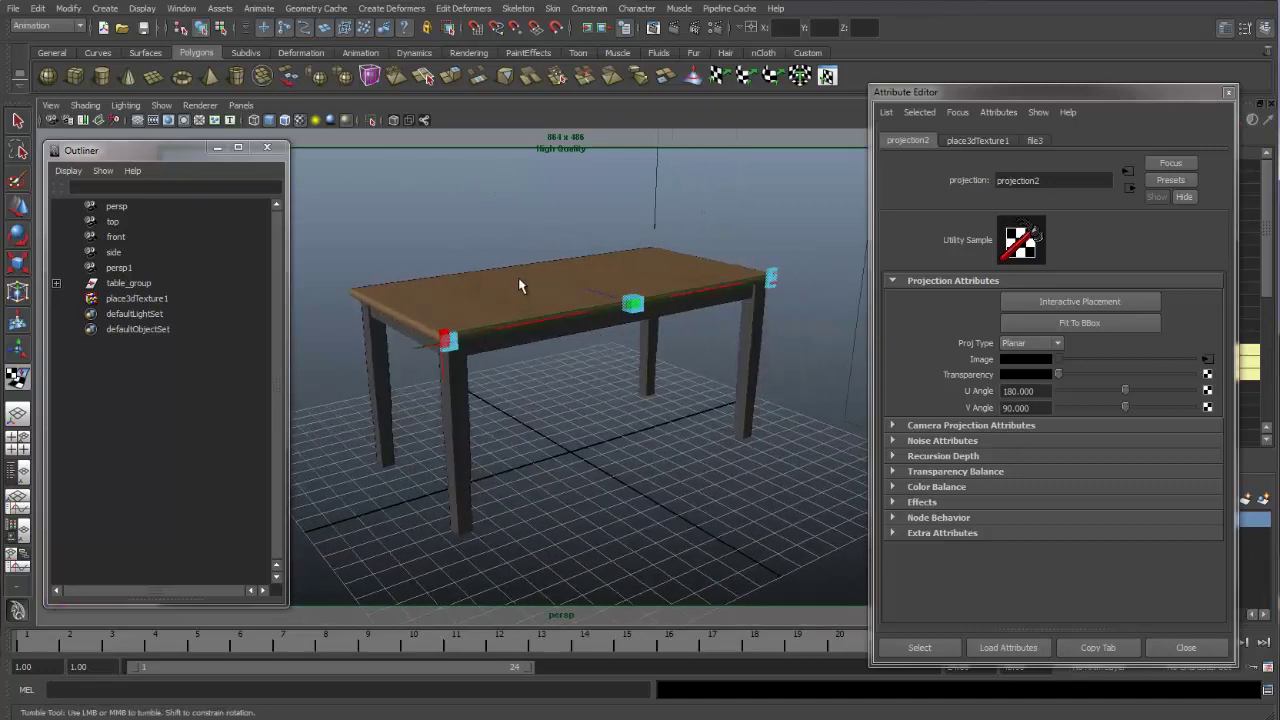
pyautogui.keyDown('alt'); pyautogui.moveTo(423, 343); pyautogui.dragTo(560, 334, button='right'); pyautogui.keyUp('alt')
pyautogui.keyDown('alt'); pyautogui.moveTo(560, 334); pyautogui.dragTo(630, 380, button='middle'); pyautogui.keyUp('alt')
pyautogui.keyDown('alt'); pyautogui.moveTo(606, 392); pyautogui.dragTo(530, 406); pyautogui.keyUp('alt')
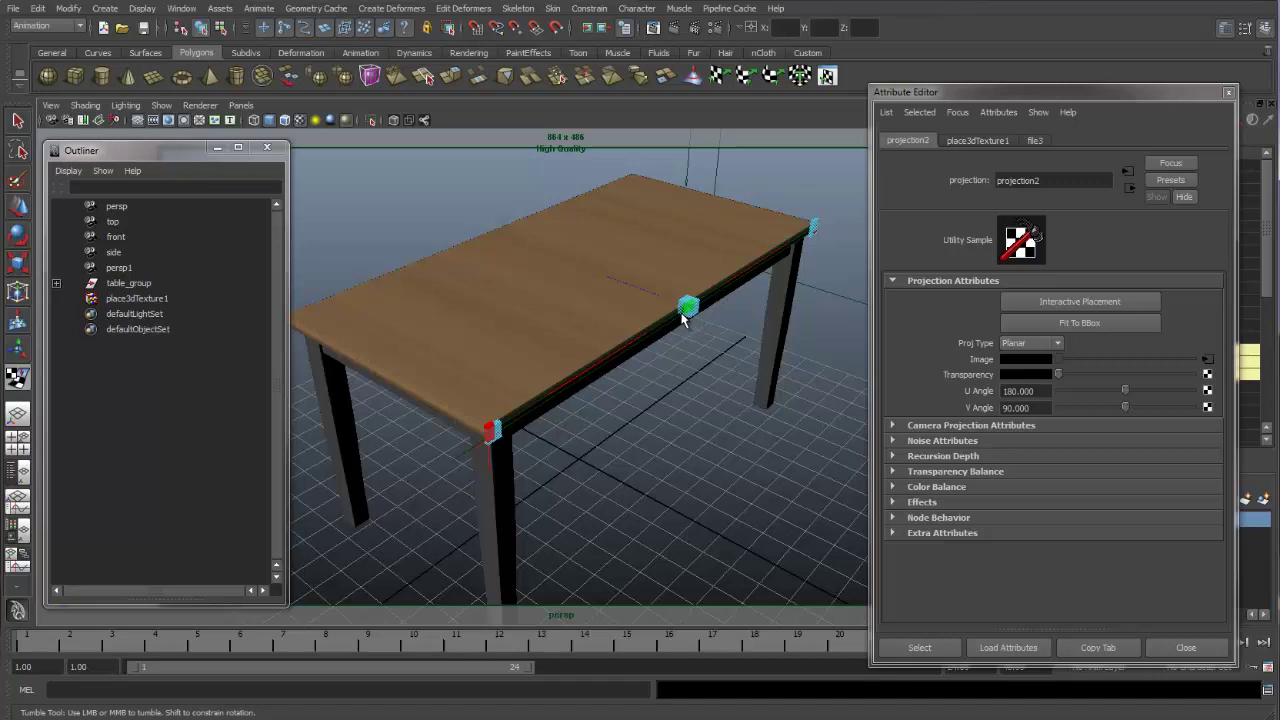
# Set the Y scale of the projection's 3D texture placement to 4.
pyautogui.click(980, 141)
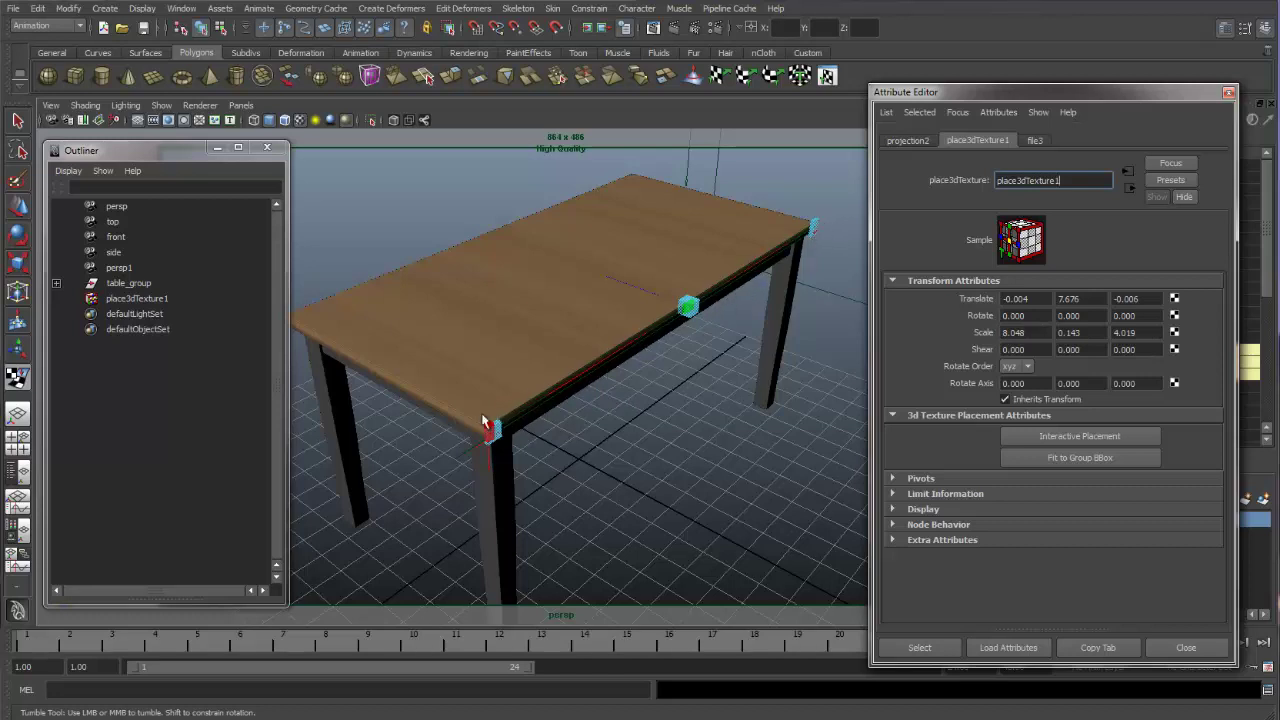
pyautogui.click(1094, 332)
pyautogui.write('4')
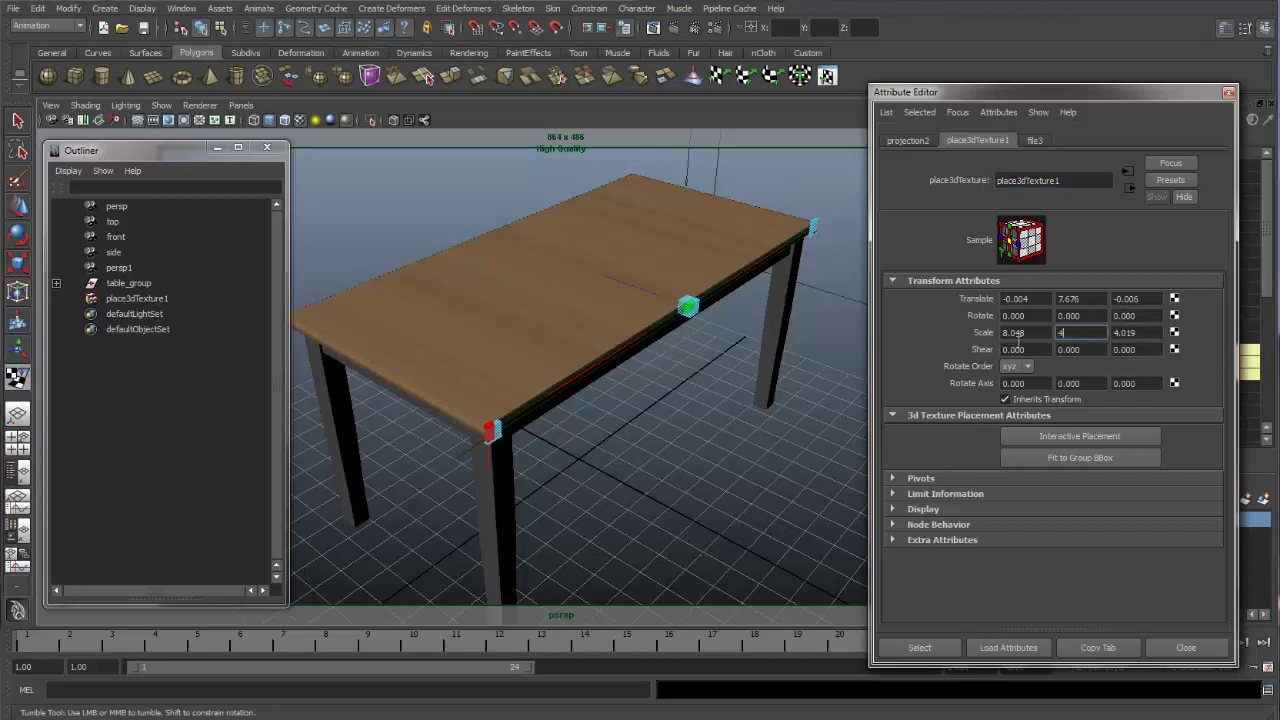
pyautogui.press('Return')
pyautogui.keyDown('alt'); pyautogui.moveTo(548, 378); pyautogui.dragTo(566, 283); pyautogui.keyUp('alt')
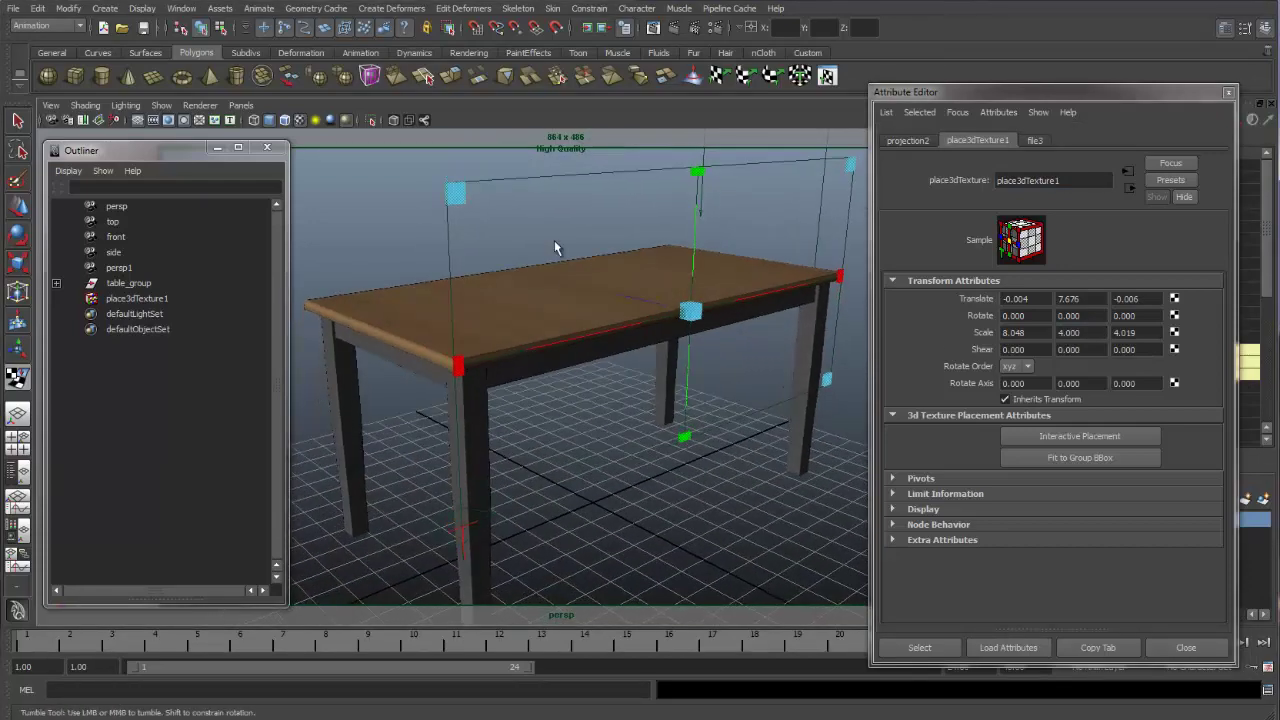
pyautogui.keyDown('alt'); pyautogui.moveTo(608, 320); pyautogui.dragTo(537, 326); pyautogui.keyUp('alt')
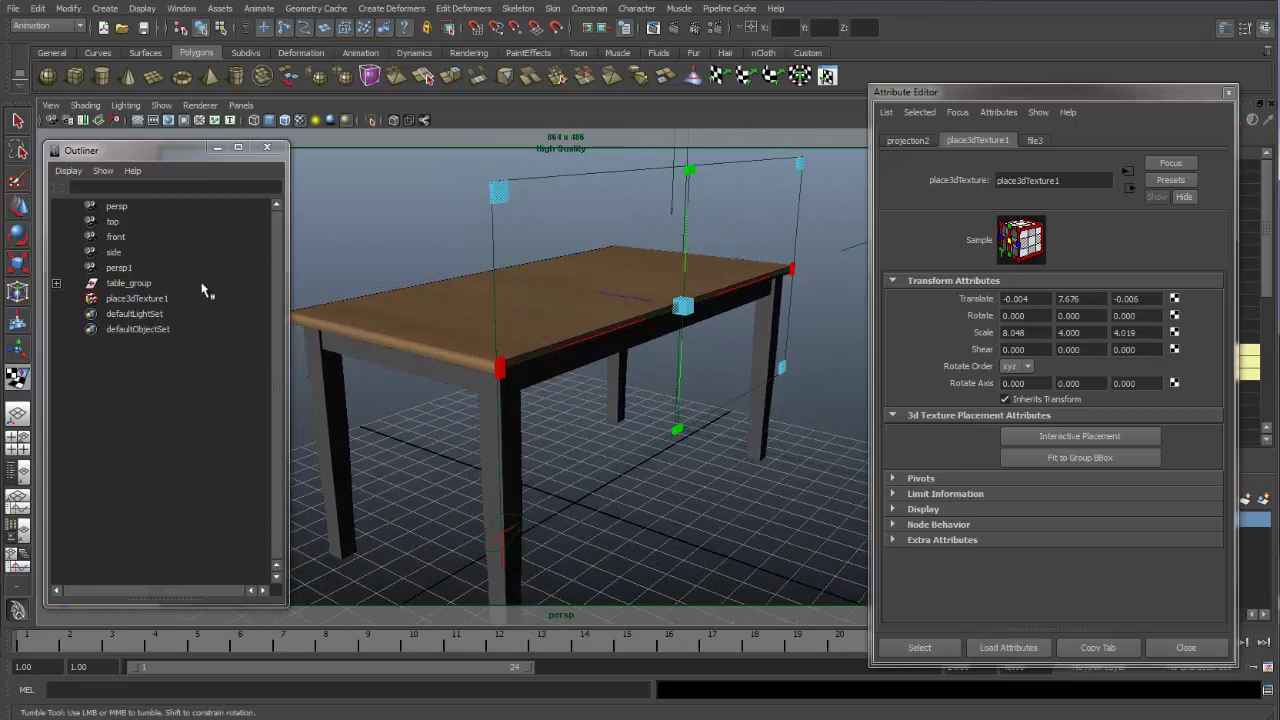
# Rotate the 3D texture placement to lie flat over the table top, setting its X rotation to -90.
pyautogui.click(165, 298)
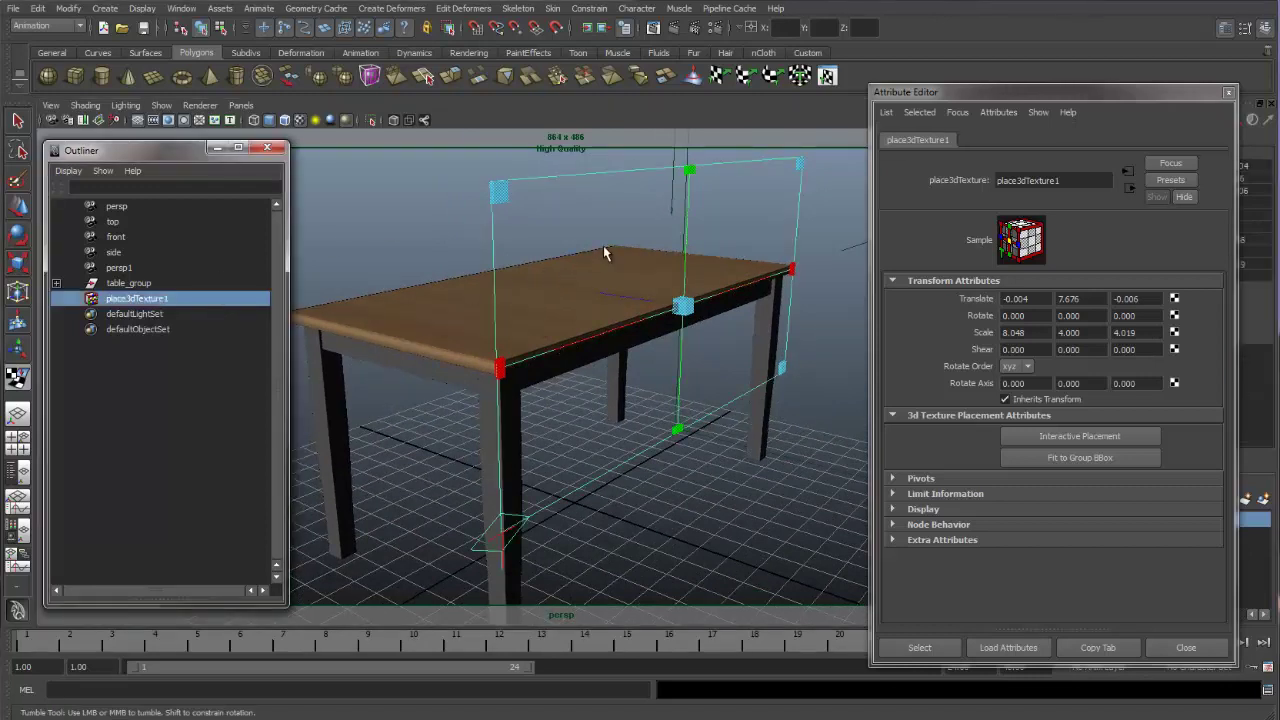
pyautogui.press('e')
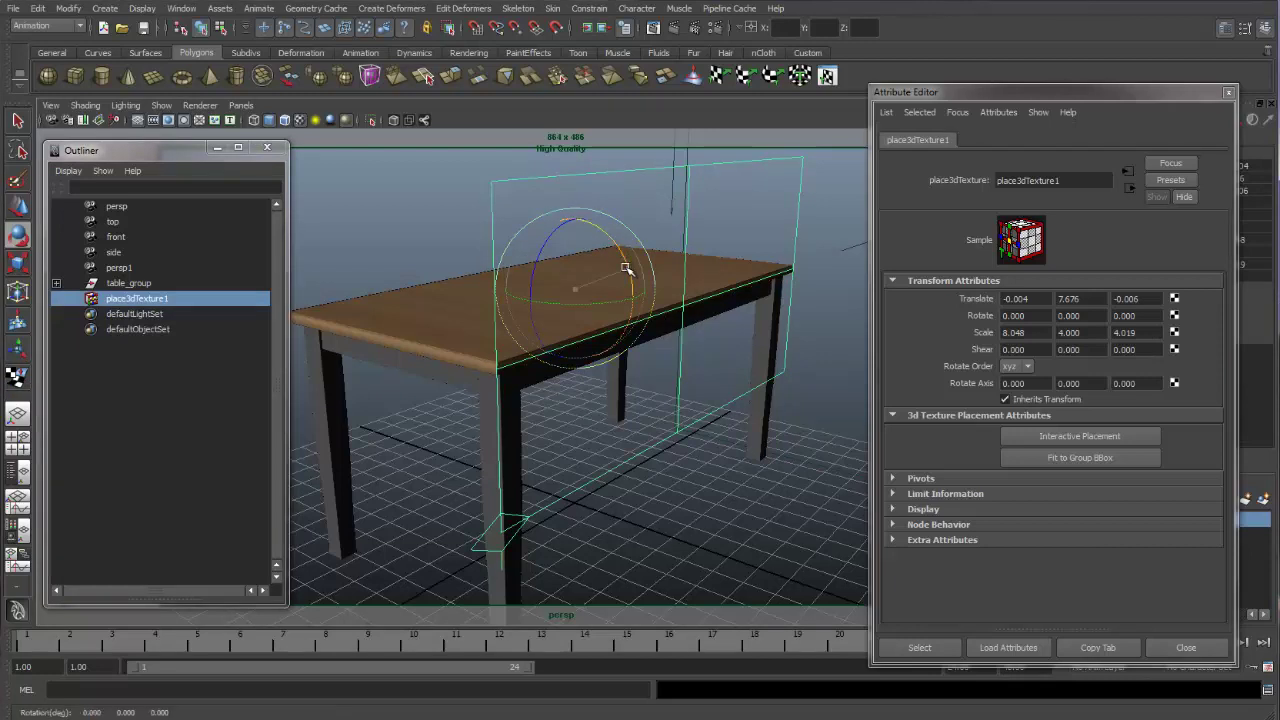
pyautogui.moveTo(610, 250); pyautogui.dragTo(538, 204)
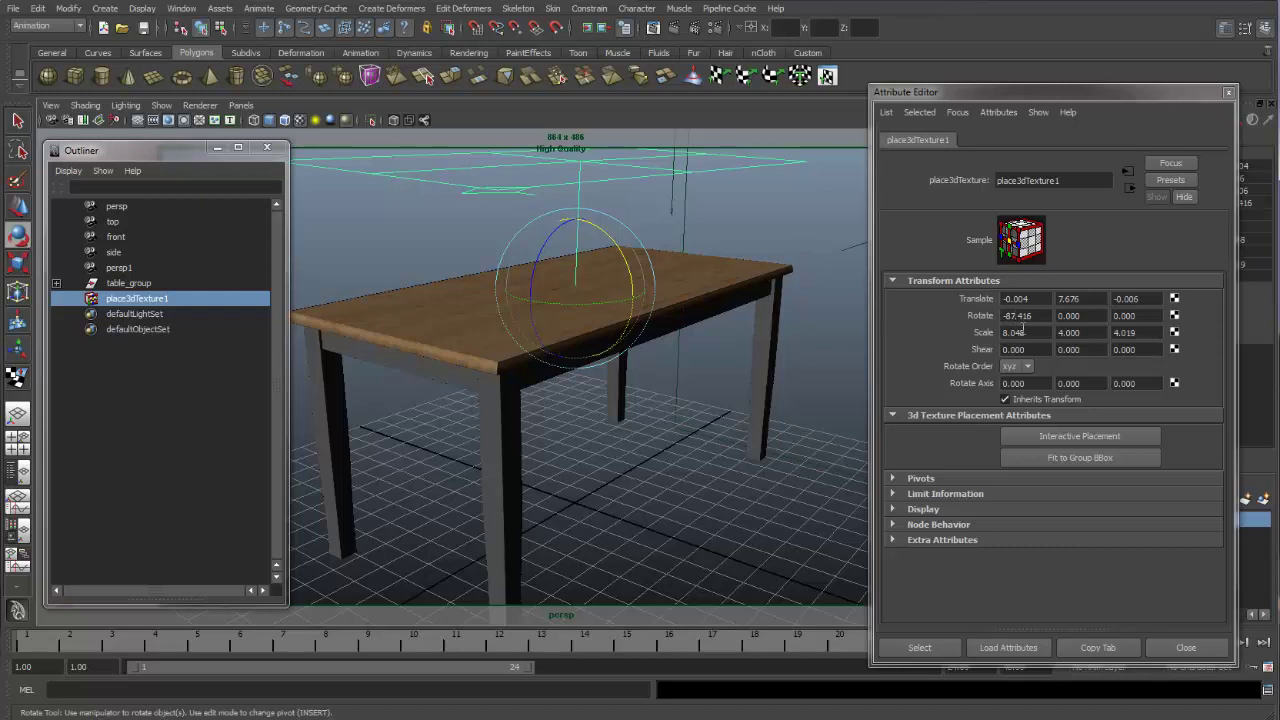
pyautogui.moveTo(1042, 315); pyautogui.dragTo(977, 324)
pyautogui.write('-90')
pyautogui.press('Return')
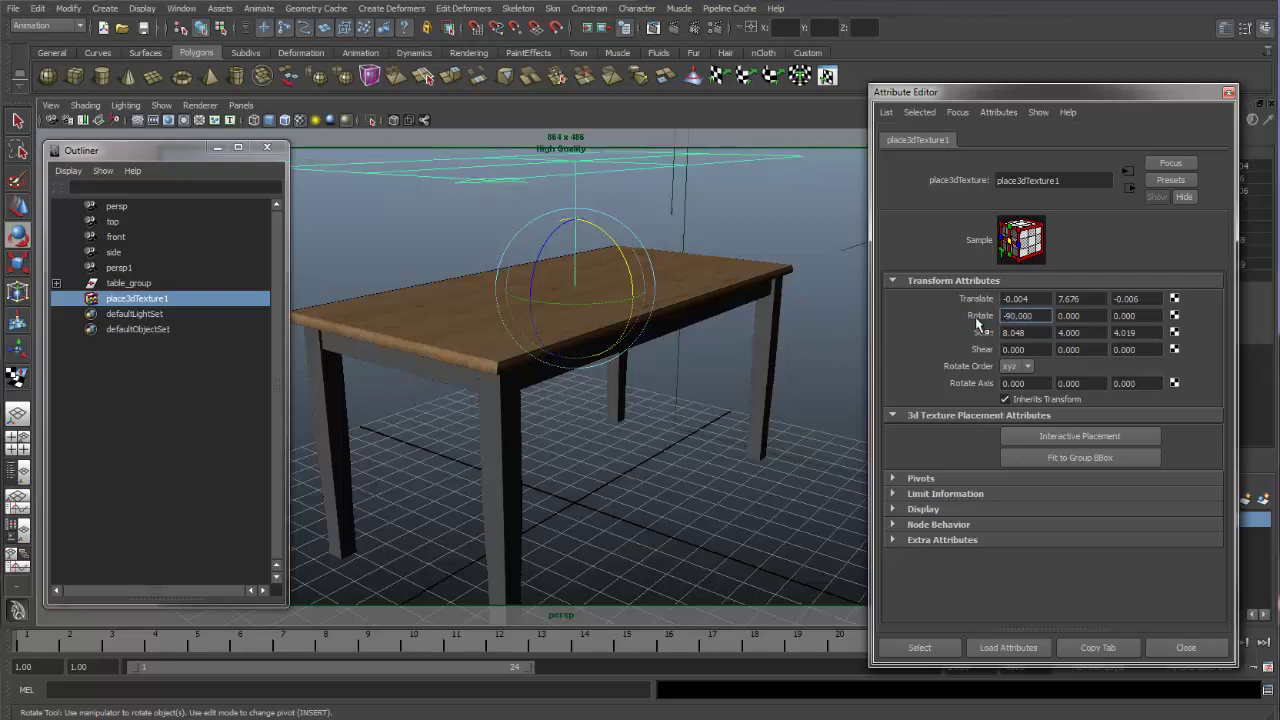
pyautogui.keyDown('alt'); pyautogui.moveTo(697, 238); pyautogui.dragTo(627, 258); pyautogui.keyUp('alt')
pyautogui.keyDown('alt'); pyautogui.moveTo(713, 326); pyautogui.dragTo(684, 340); pyautogui.keyUp('alt')
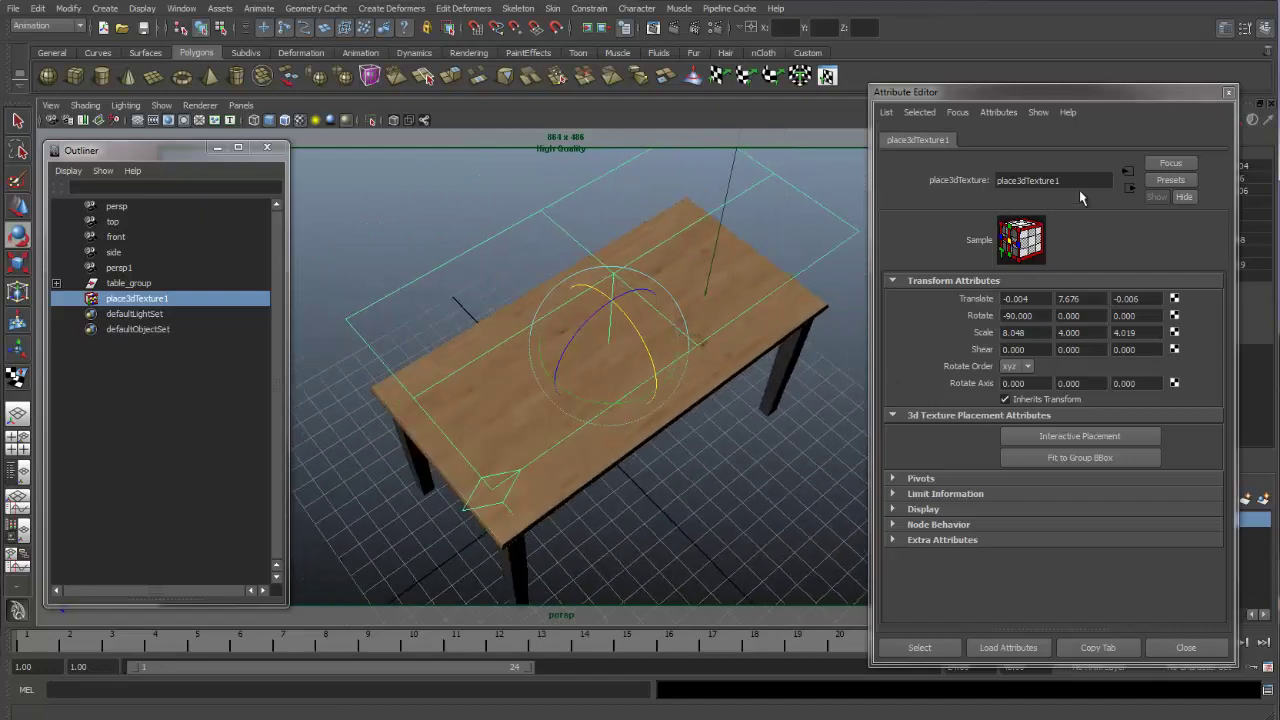
# Refit the rotated planar projection to the table top's bounding box.
pyautogui.click(1131, 192)
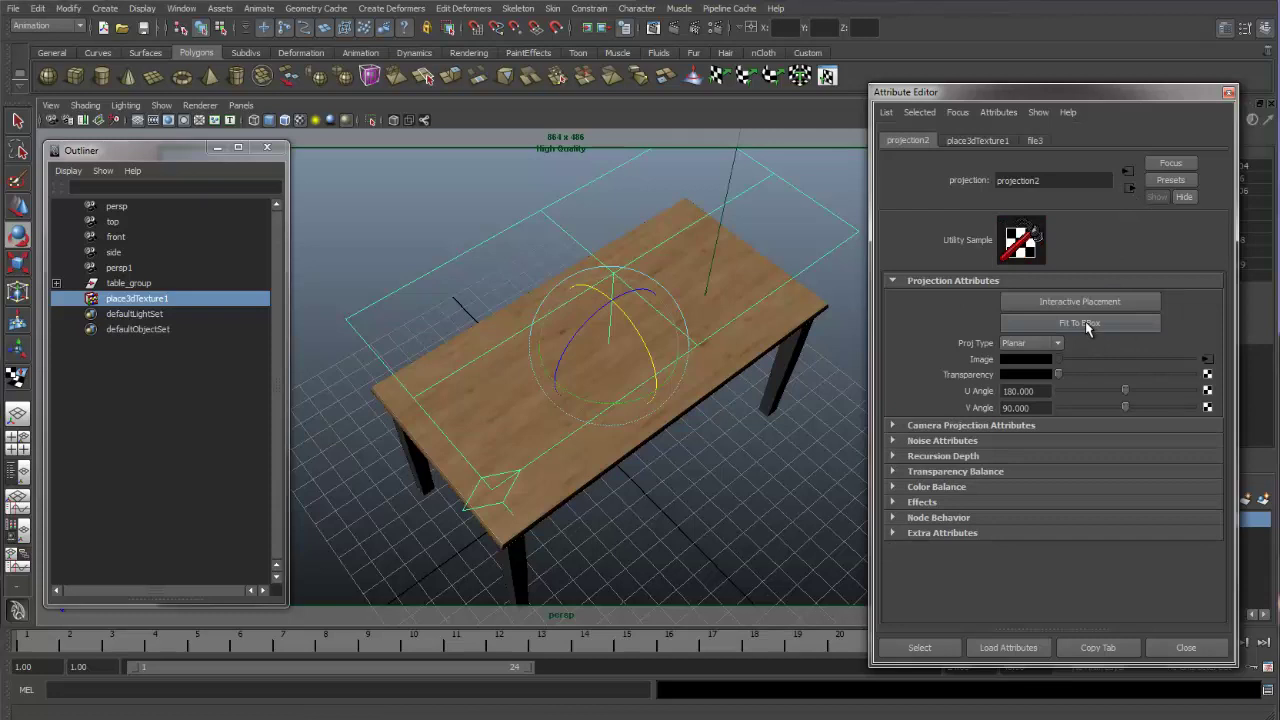
pyautogui.click(1080, 323)
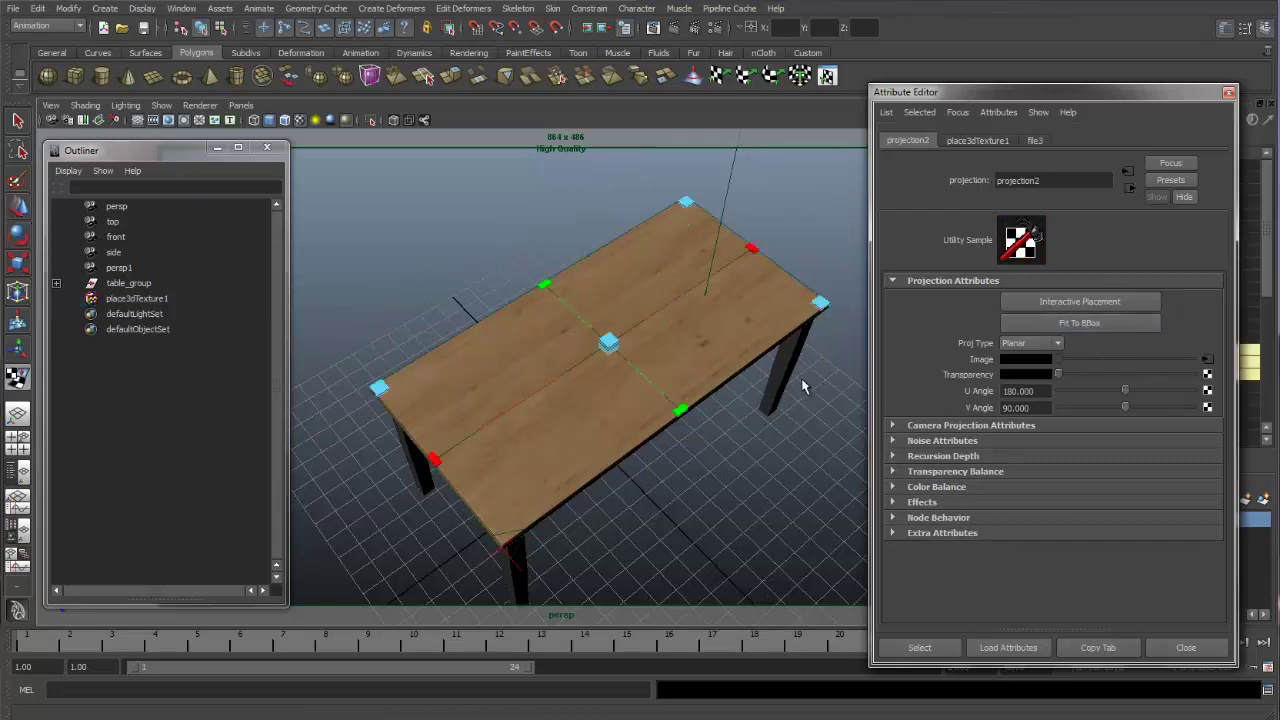
pyautogui.keyDown('alt'); pyautogui.moveTo(615, 378); pyautogui.dragTo(592, 398); pyautogui.keyUp('alt')
pyautogui.keyDown('alt'); pyautogui.moveTo(592, 398); pyautogui.dragTo(723, 371, button='right'); pyautogui.keyUp('alt')
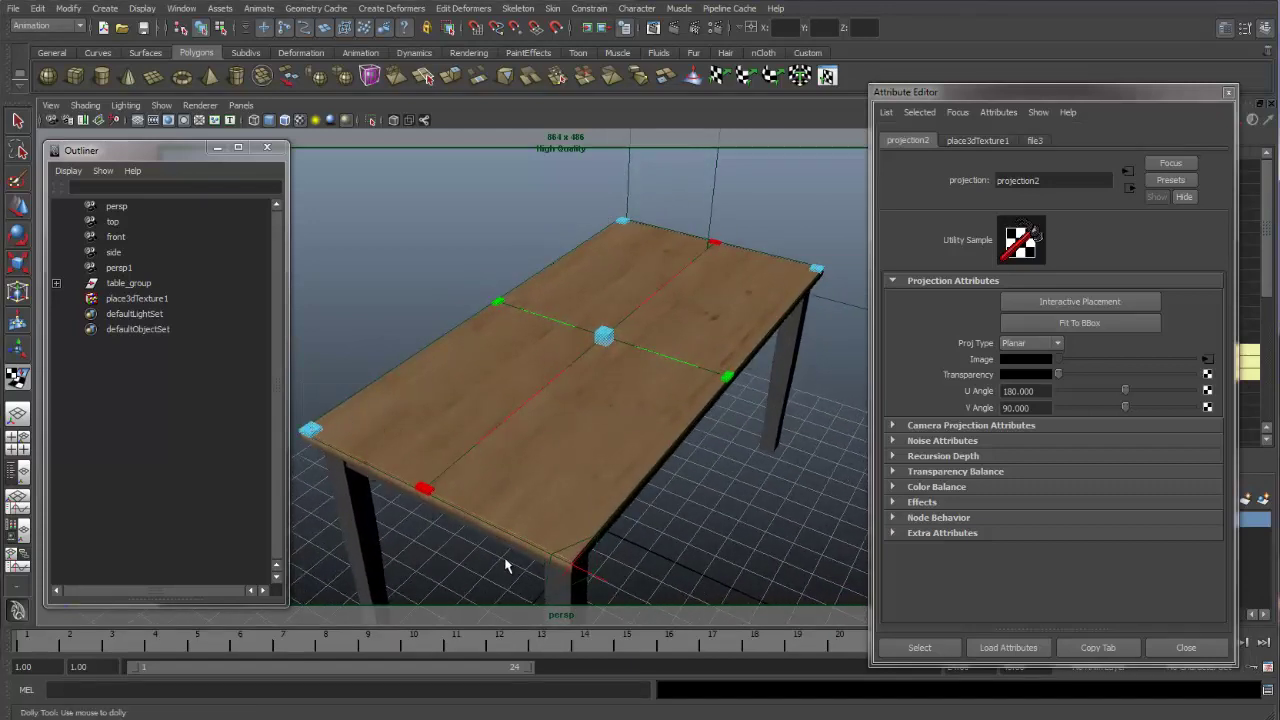
# Render the perspective view with mental ray and move the render window clear of the table.
pyautogui.keyDown('alt'); pyautogui.moveTo(598, 446); pyautogui.dragTo(571, 449); pyautogui.keyUp('alt')
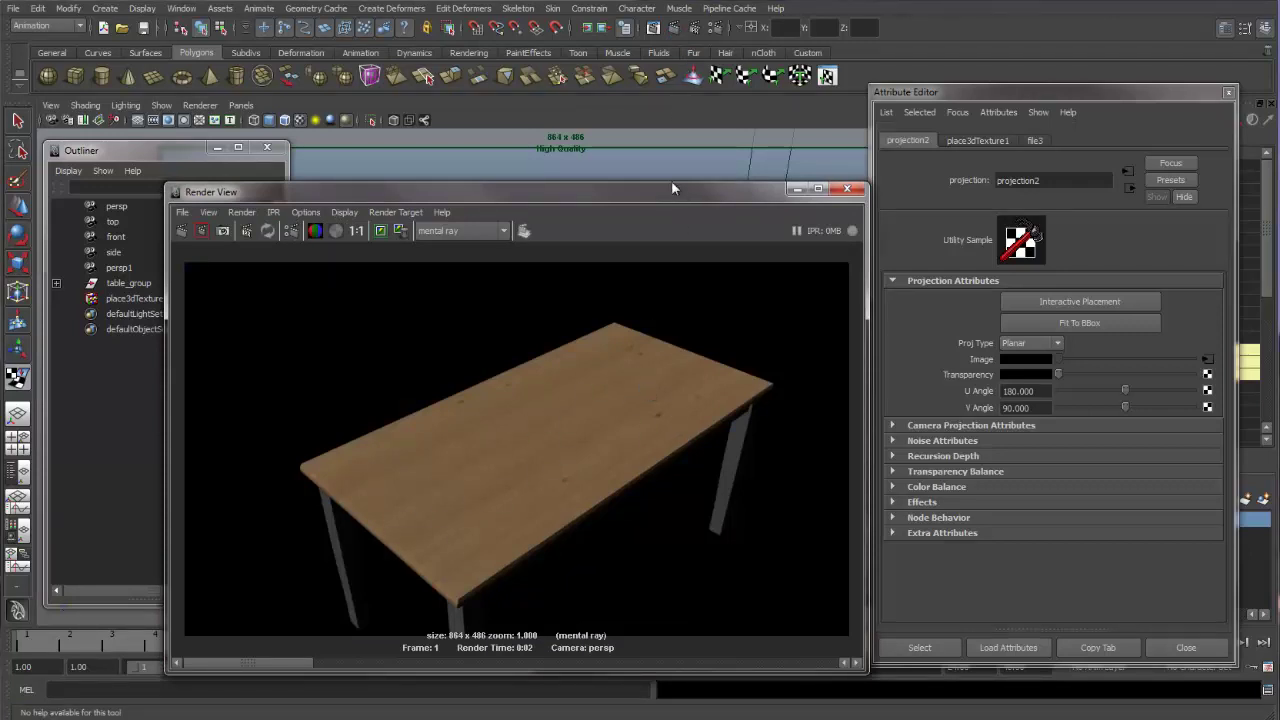
pyautogui.moveTo(678, 189); pyautogui.dragTo(639, 138)
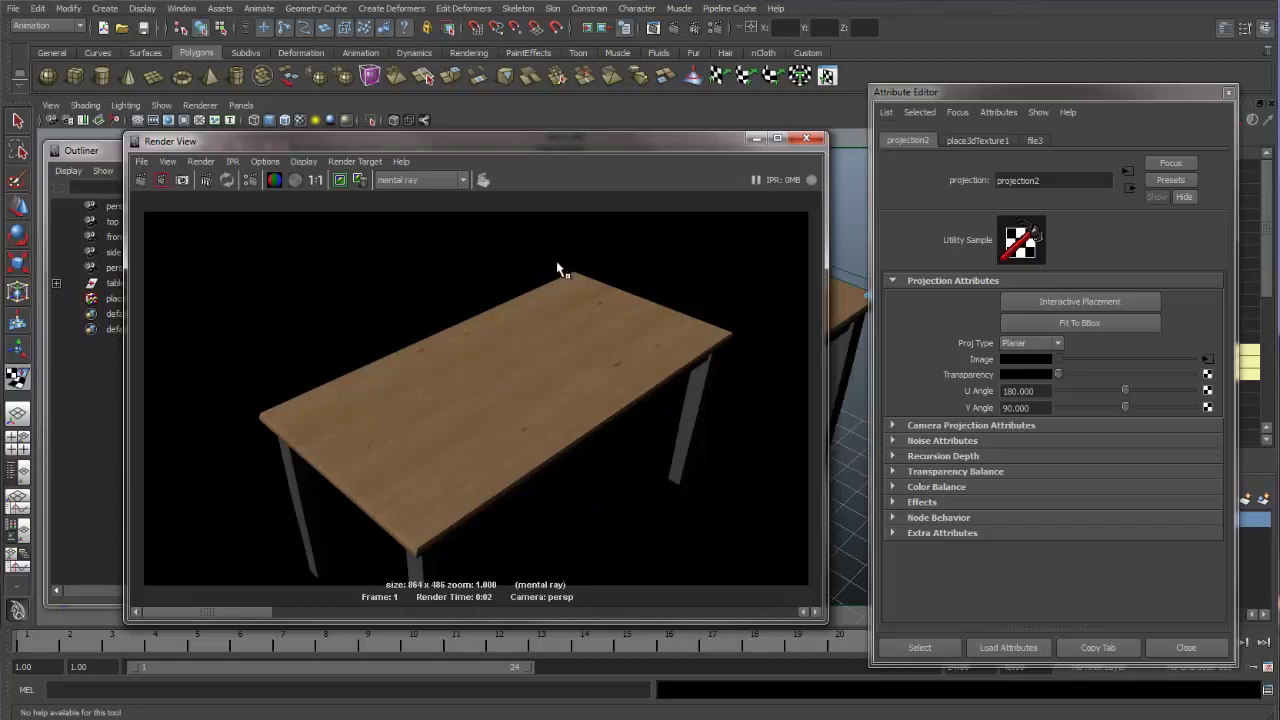
pyautogui.moveTo(726, 141); pyautogui.dragTo(689, 562)
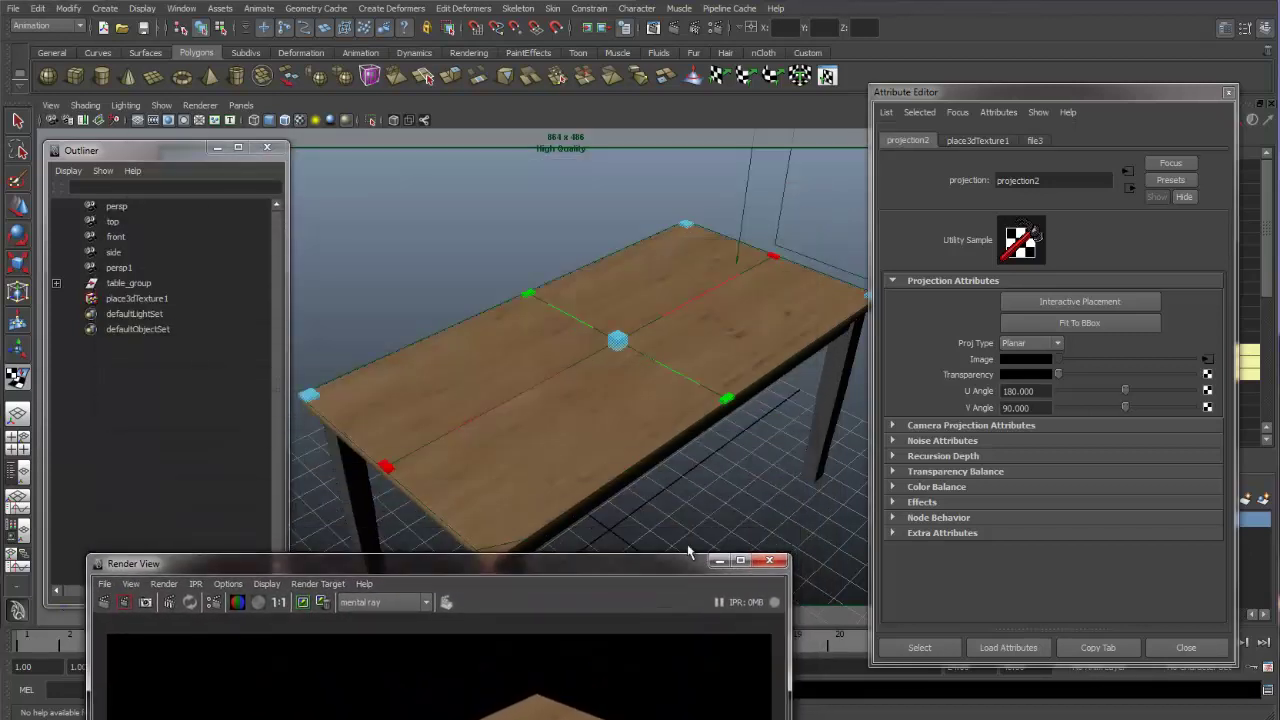
# Try turning the 3D texture placement to a Y rotation of -90 and refit it to the table top's bounding box.
pyautogui.click(140, 299)
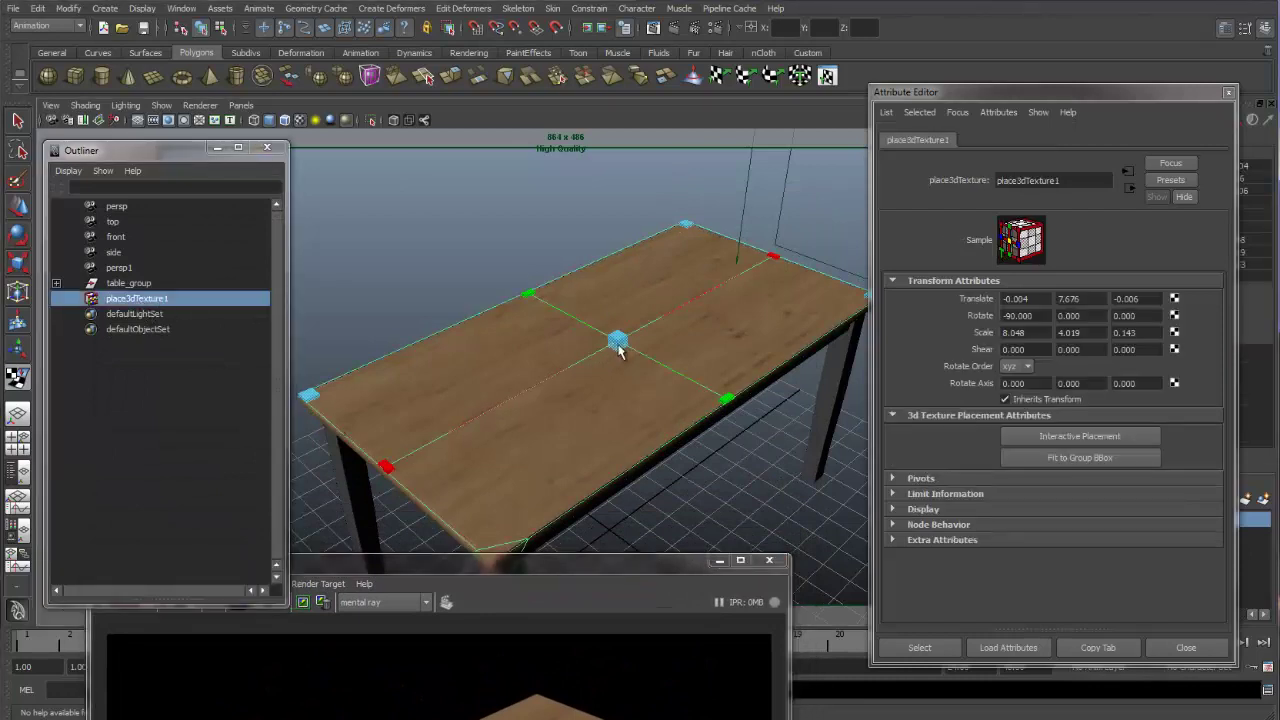
pyautogui.press('e')
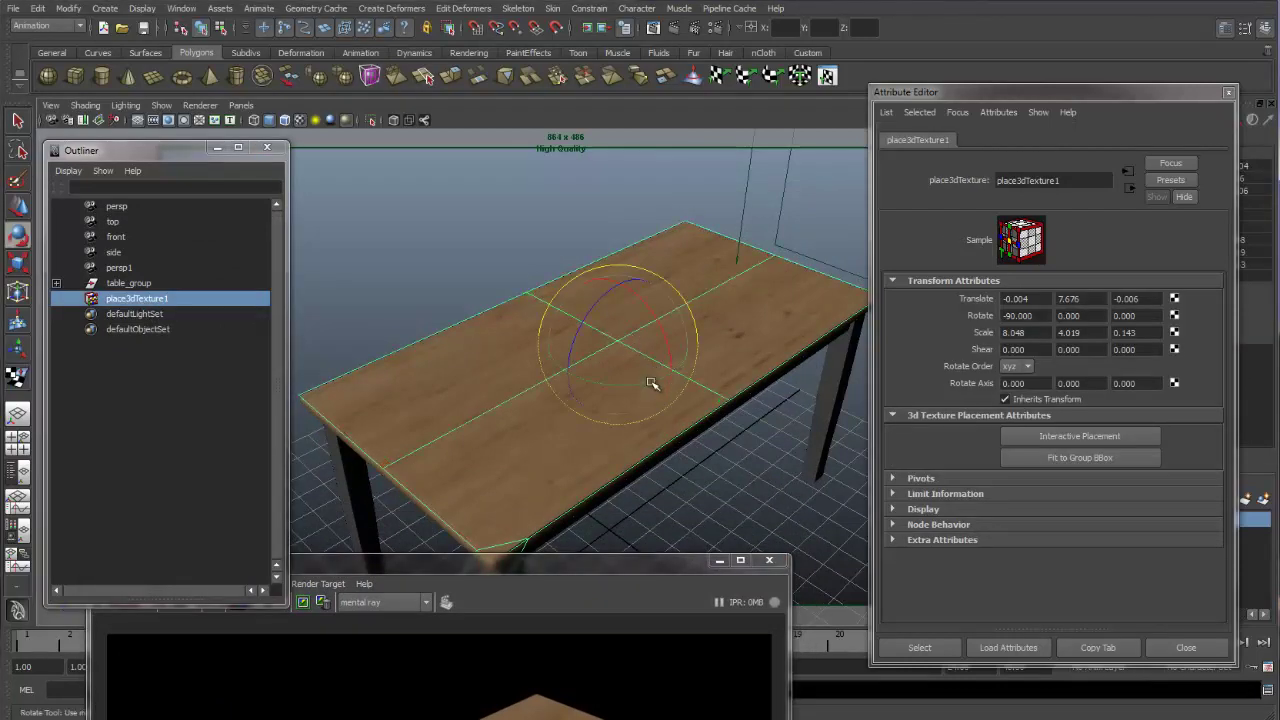
pyautogui.moveTo(623, 393); pyautogui.dragTo(556, 397)
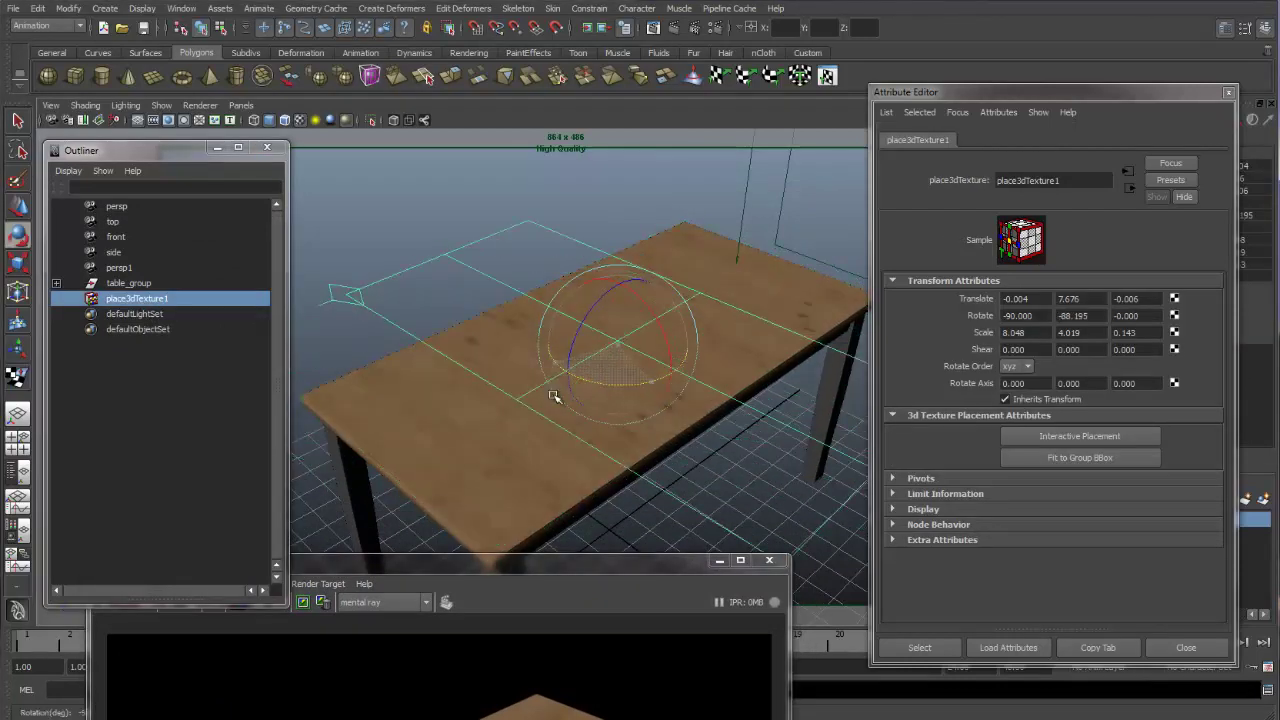
pyautogui.click(1073, 315)
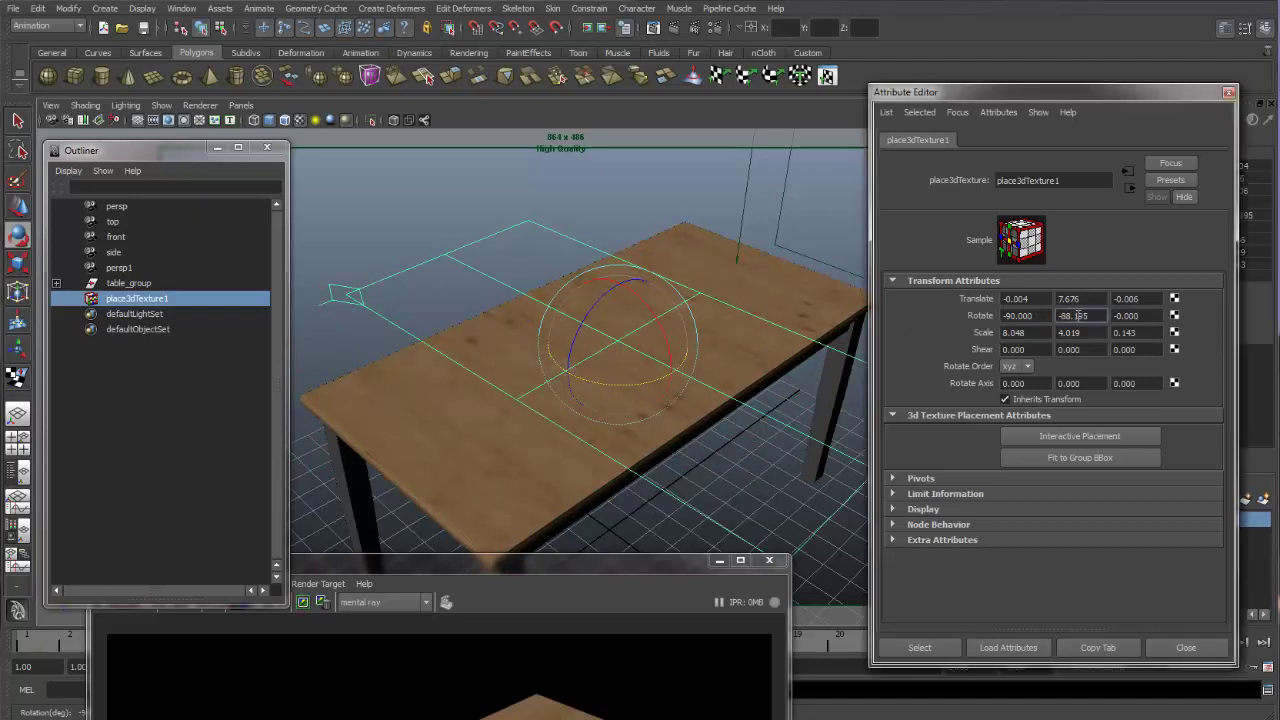
pyautogui.moveTo(1087, 316); pyautogui.dragTo(1047, 317)
pyautogui.write('-90')
pyautogui.press('Return')
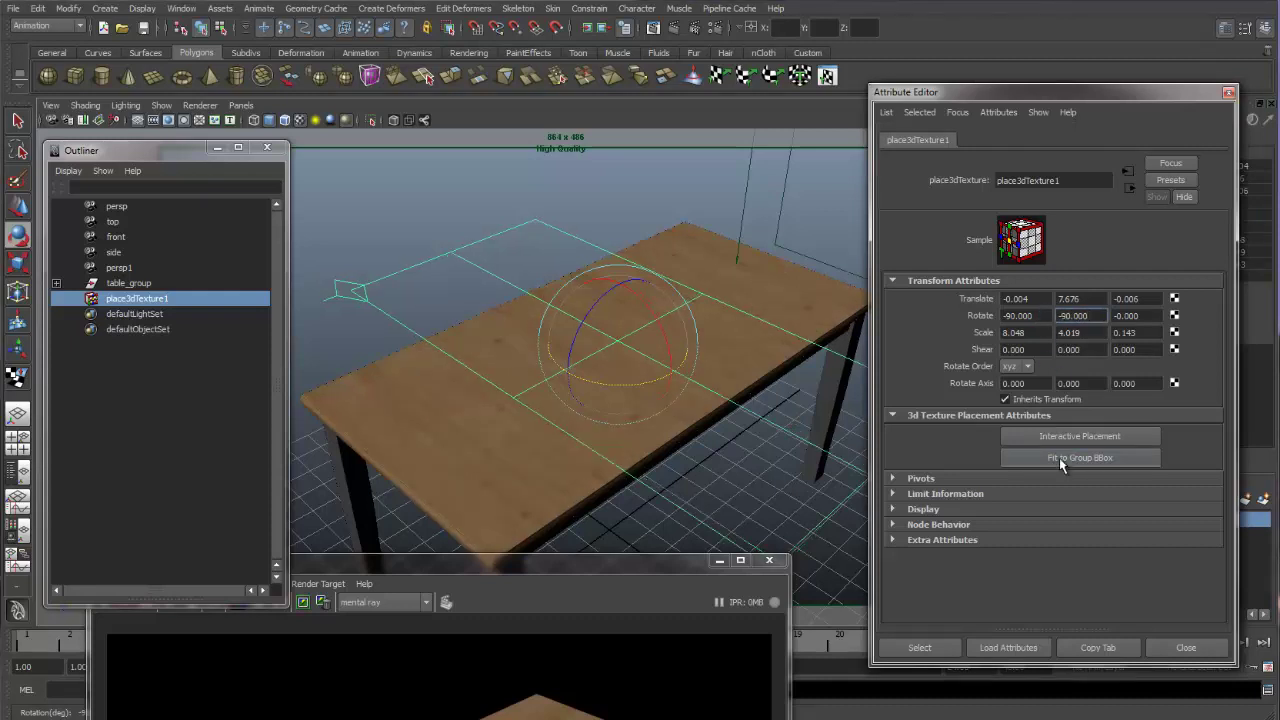
pyautogui.click(1059, 457)
# Render the table to check the turned wood grain, keeping the render window clear of the model.
pyautogui.click(541, 566)
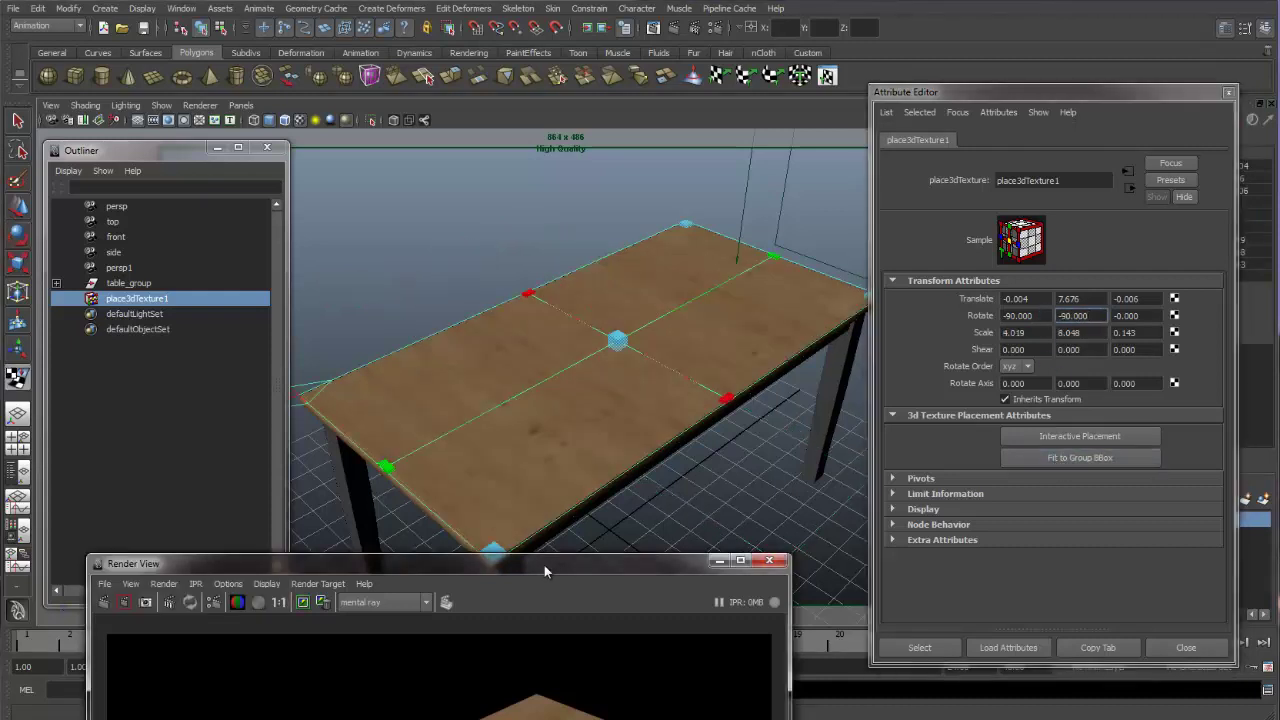
pyautogui.moveTo(541, 566); pyautogui.dragTo(594, 241)
pyautogui.click(155, 278)
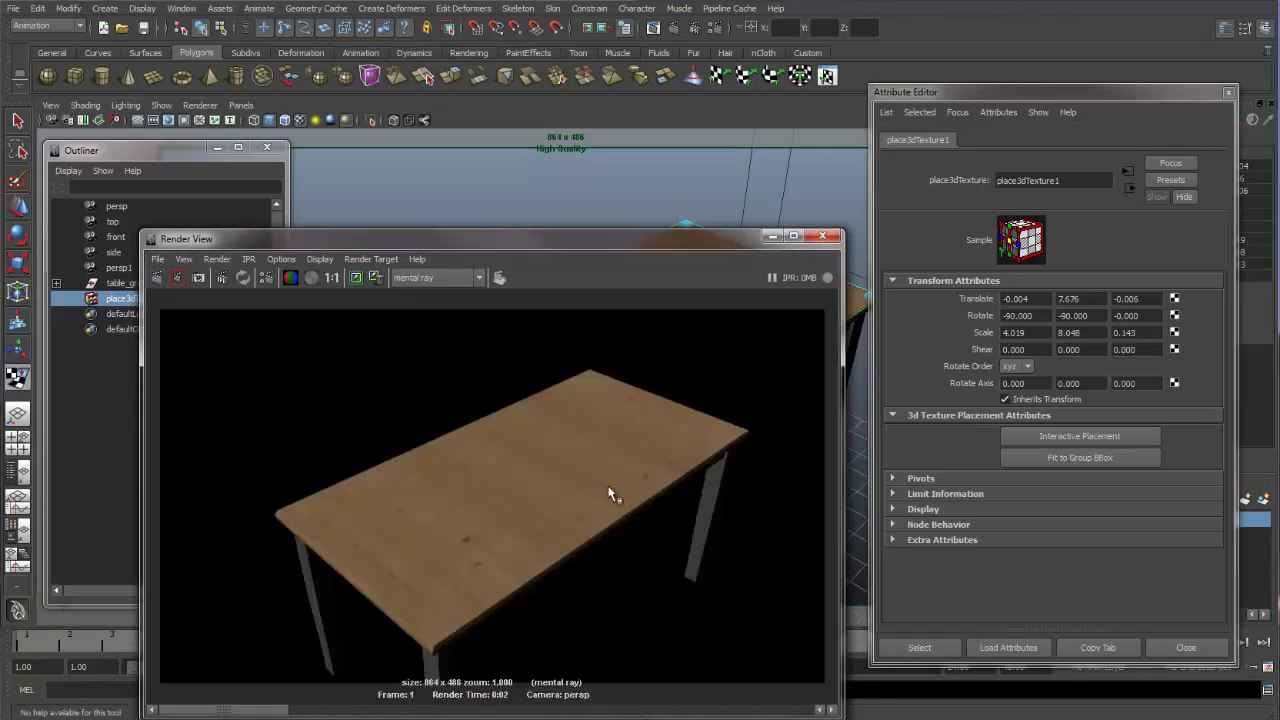
pyautogui.moveTo(740, 238); pyautogui.dragTo(665, 497)
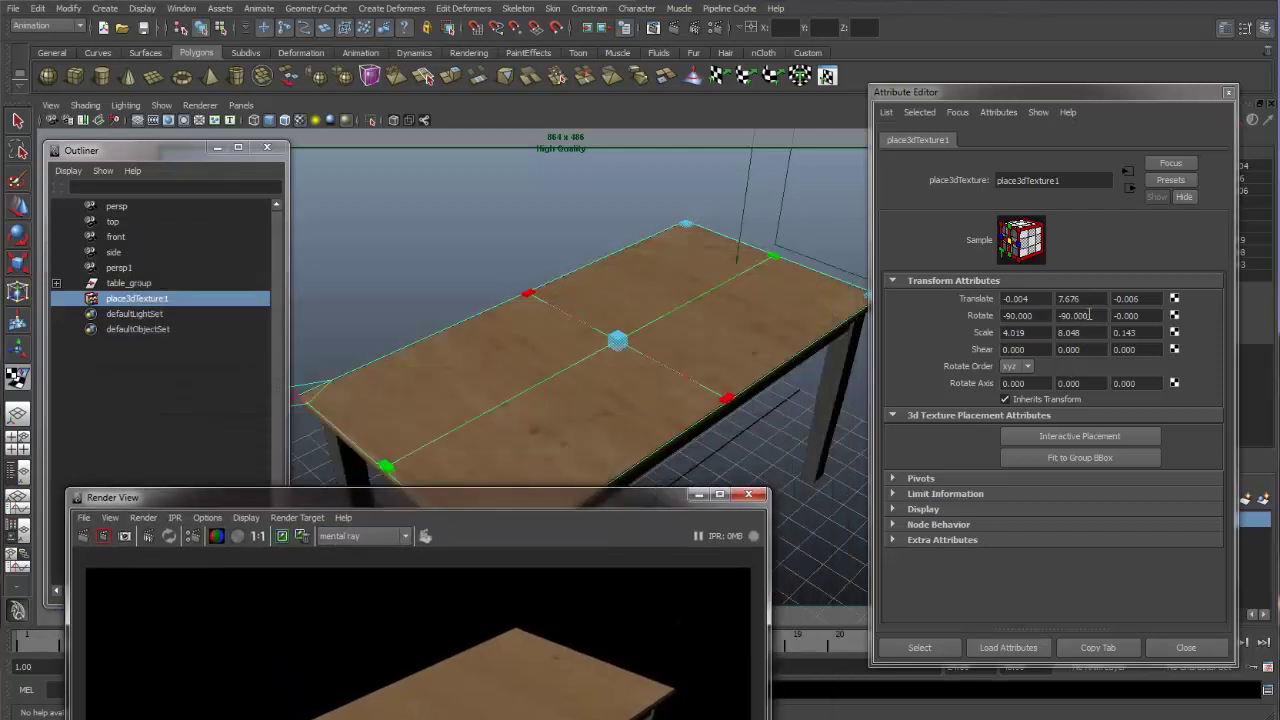
# Set the 3D texture placement's Y rotation back to 0 and refit it to the group's bounding box.
pyautogui.doubleClick(1070, 315)
pyautogui.write('0')
pyautogui.press('Return')
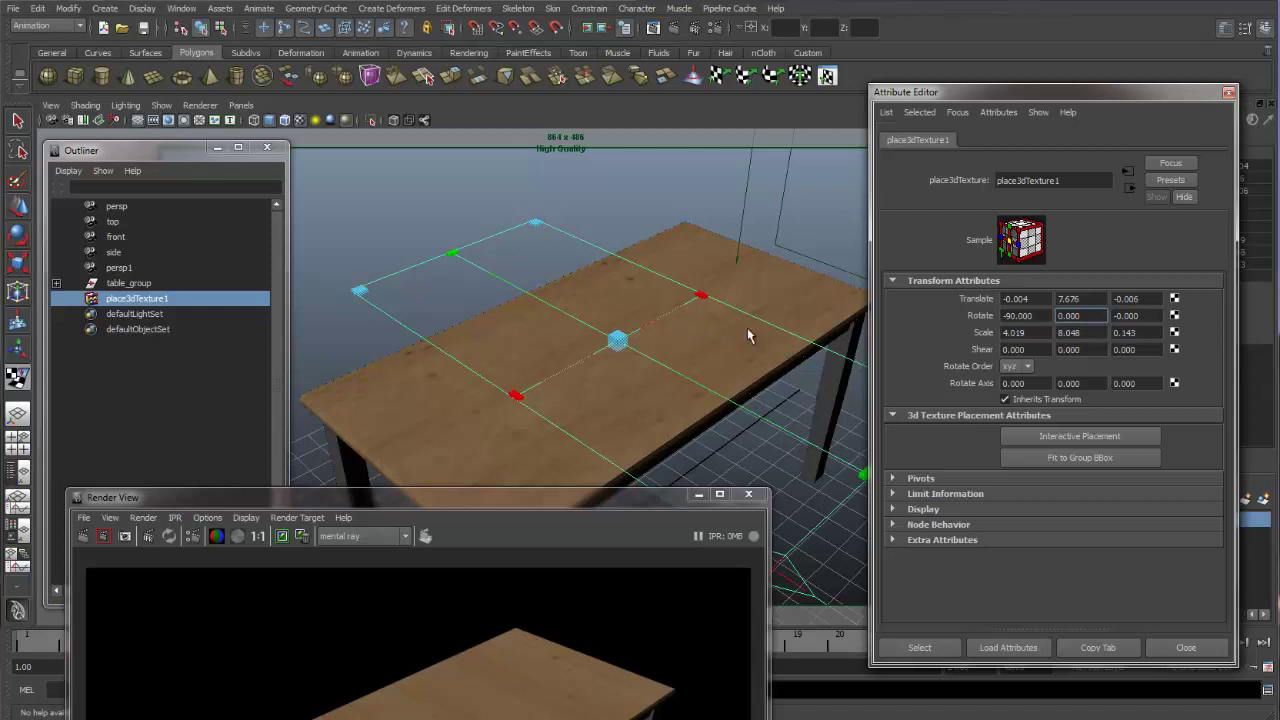
pyautogui.moveTo(558, 500); pyautogui.dragTo(571, 586)
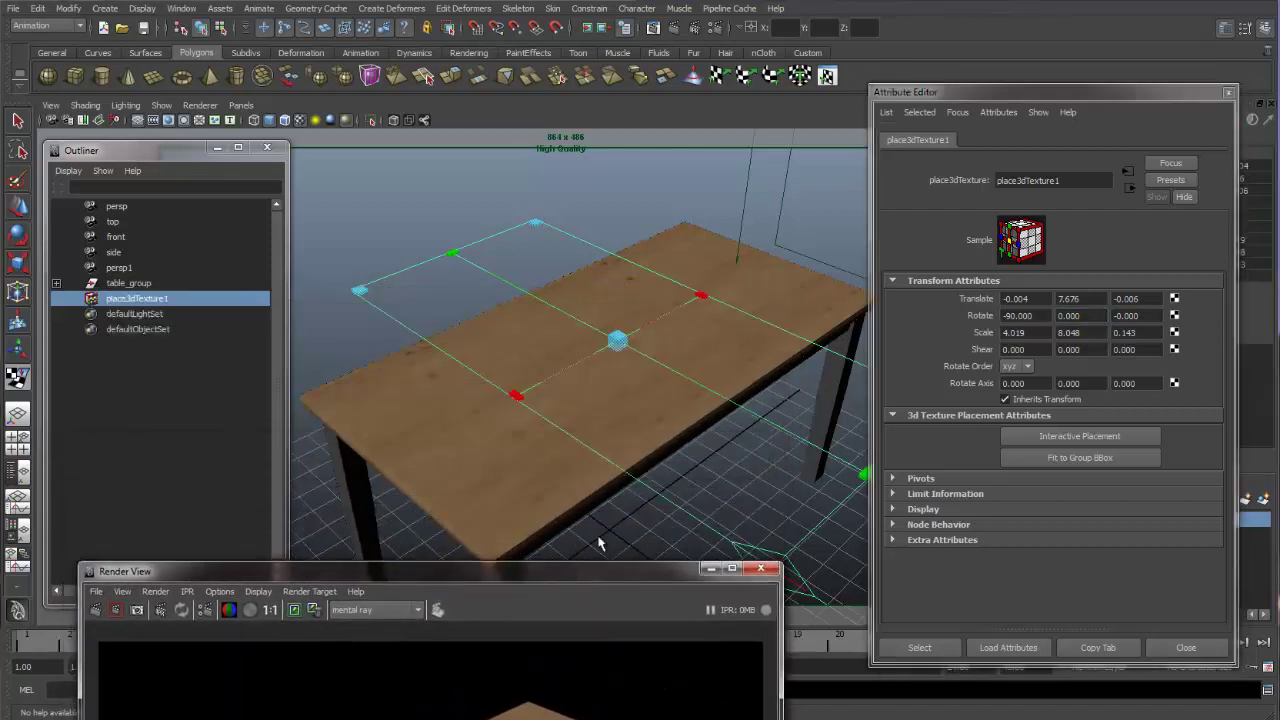
pyautogui.click(1016, 456)
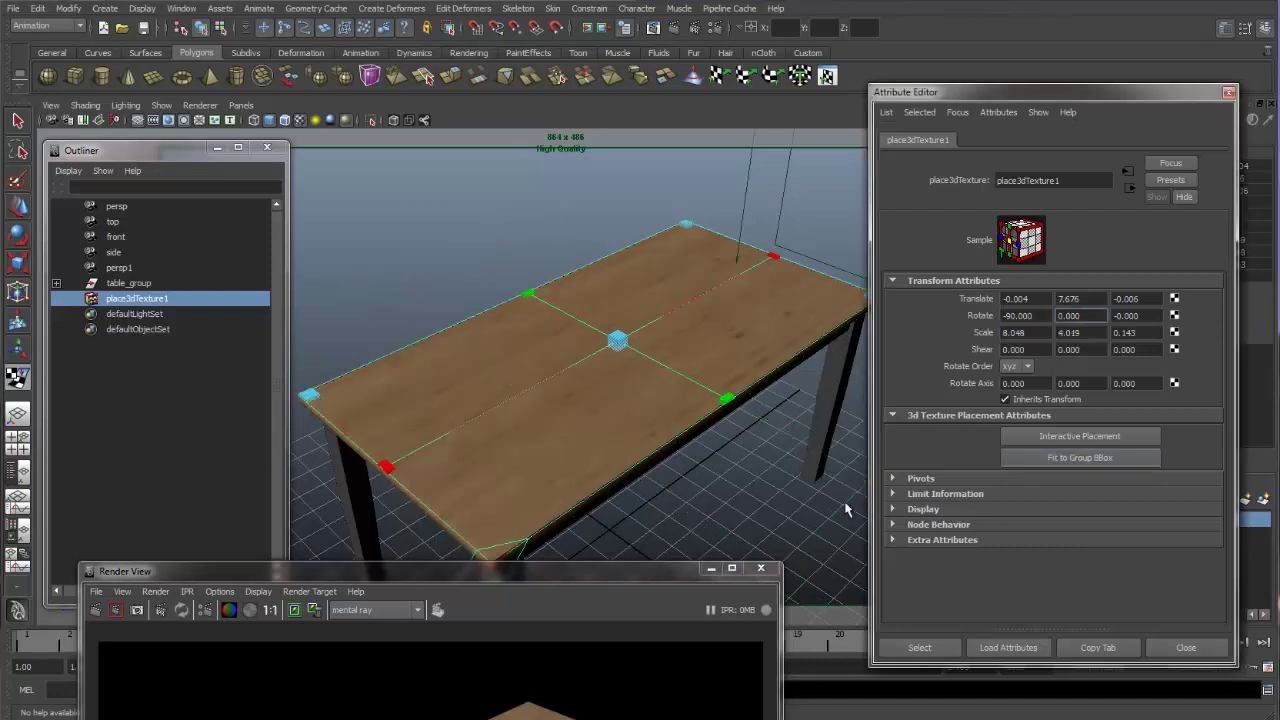
# Render the table again to check the refitted wood projection, and close the render window.
pyautogui.moveTo(580, 576); pyautogui.dragTo(607, 176)
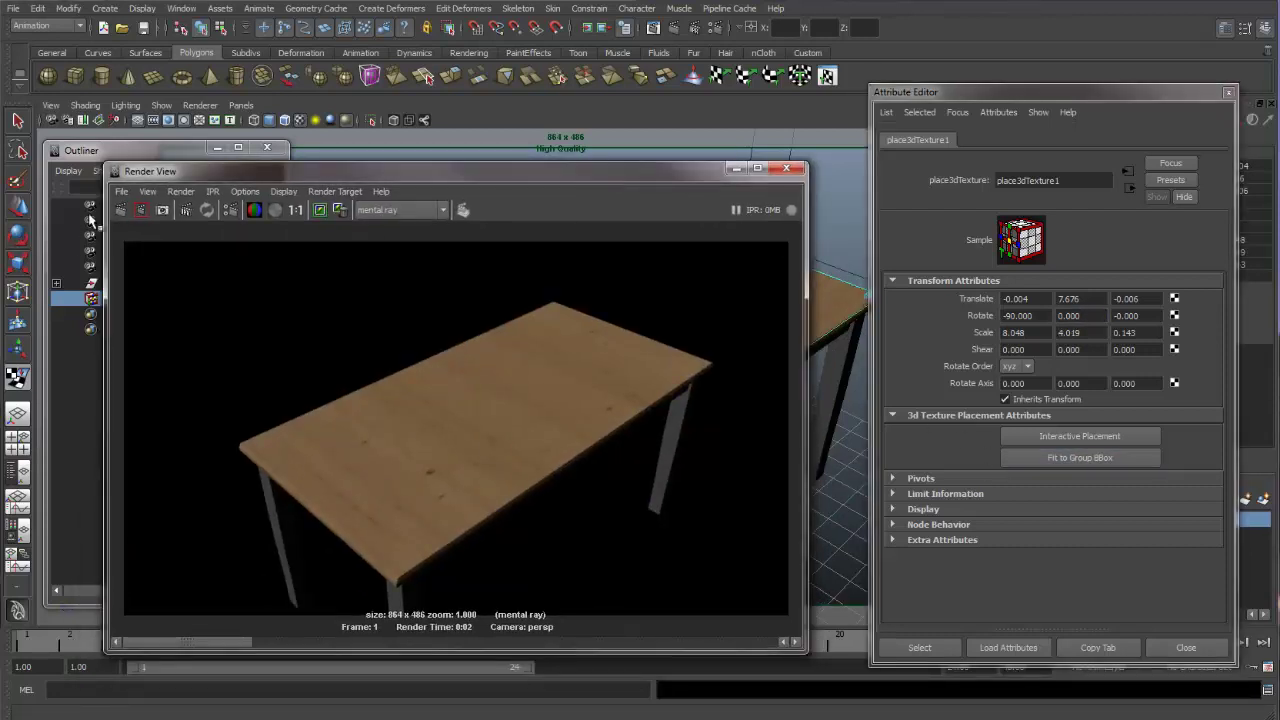
pyautogui.click(121, 210)
pyautogui.click(786, 168)
# Render a low, close view of the table's corner to examine the texture along the top's edges.
pyautogui.keyDown('alt'); pyautogui.moveTo(556, 398); pyautogui.dragTo(571, 366); pyautogui.keyUp('alt')
pyautogui.keyDown('alt'); pyautogui.moveTo(571, 366); pyautogui.dragTo(642, 349, button='middle'); pyautogui.keyUp('alt')
pyautogui.keyDown('alt'); pyautogui.moveTo(642, 349); pyautogui.dragTo(623, 354); pyautogui.keyUp('alt')
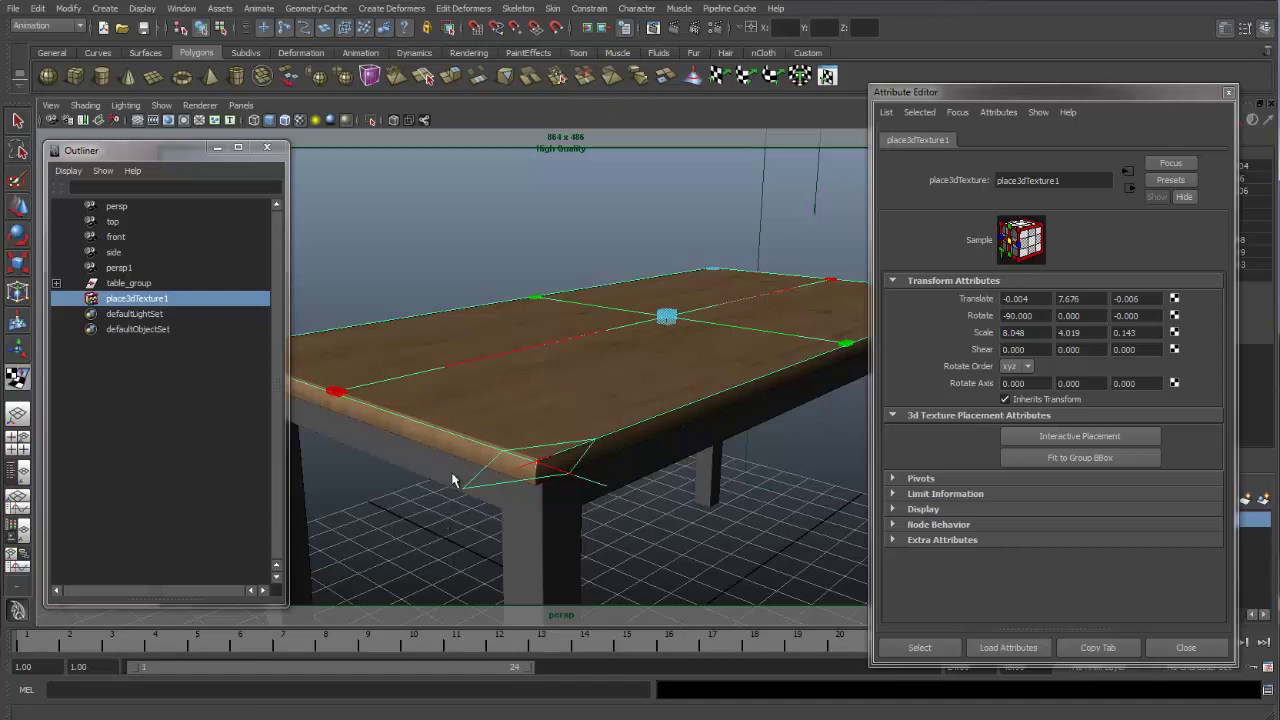
pyautogui.click(673, 27)
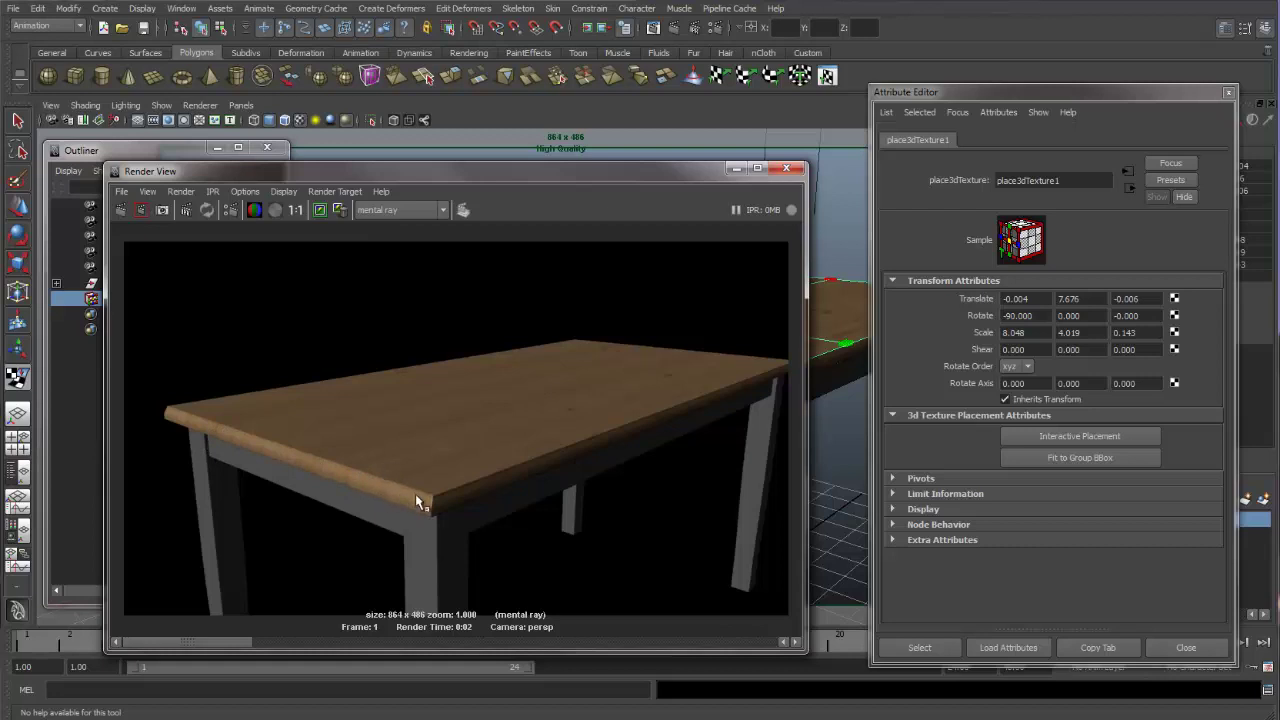
pyautogui.moveTo(683, 171); pyautogui.dragTo(655, 138)
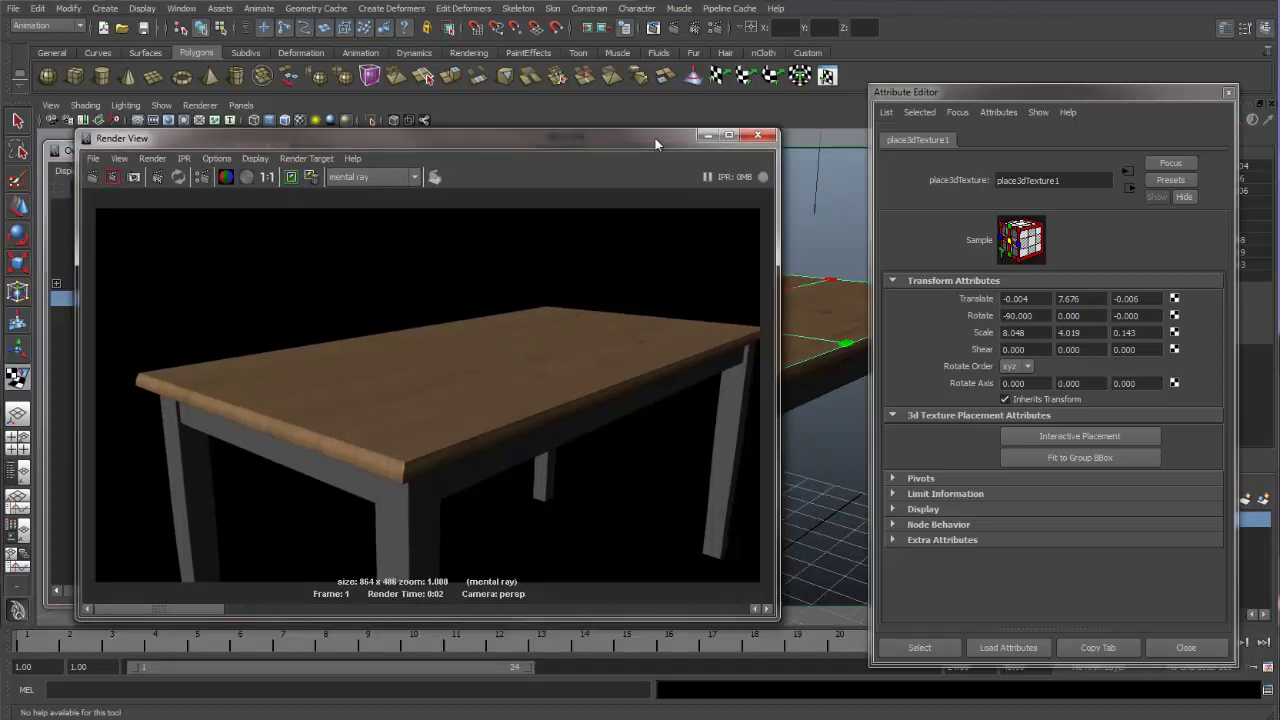
pyautogui.click(762, 138)
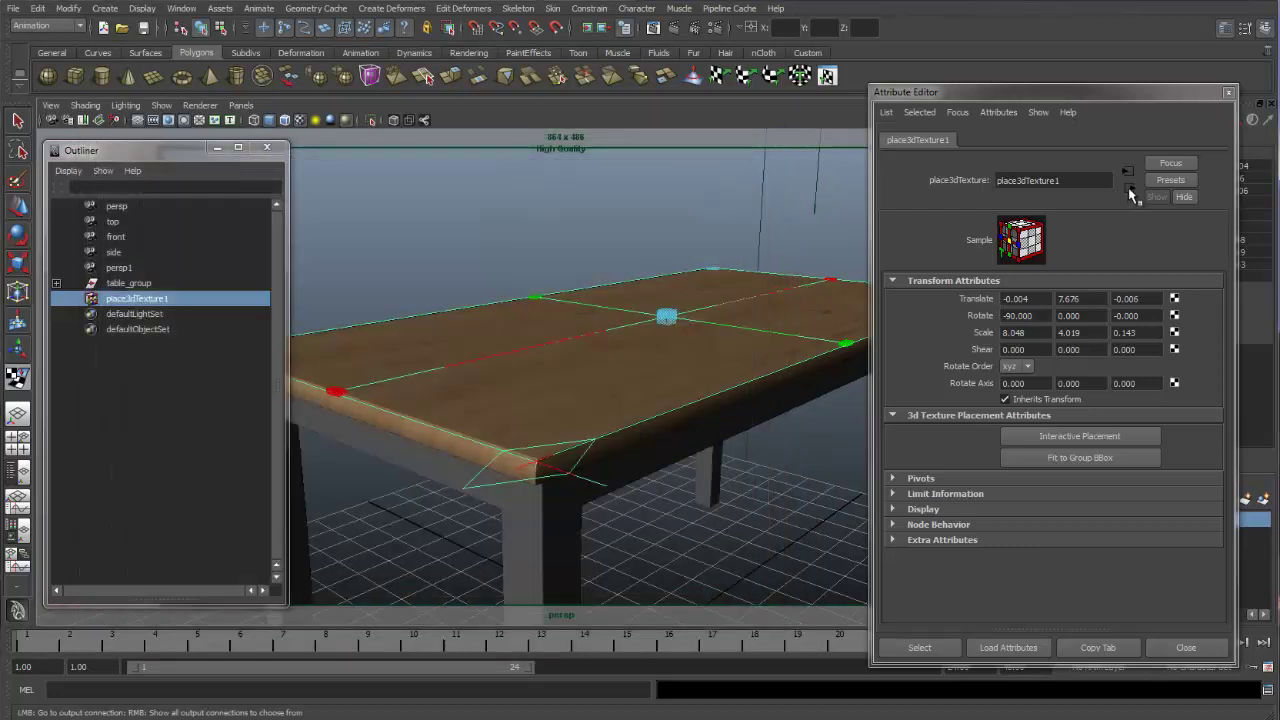
# Change the wood projection's type from Planar to TriPlanar.
pyautogui.click(1130, 191)
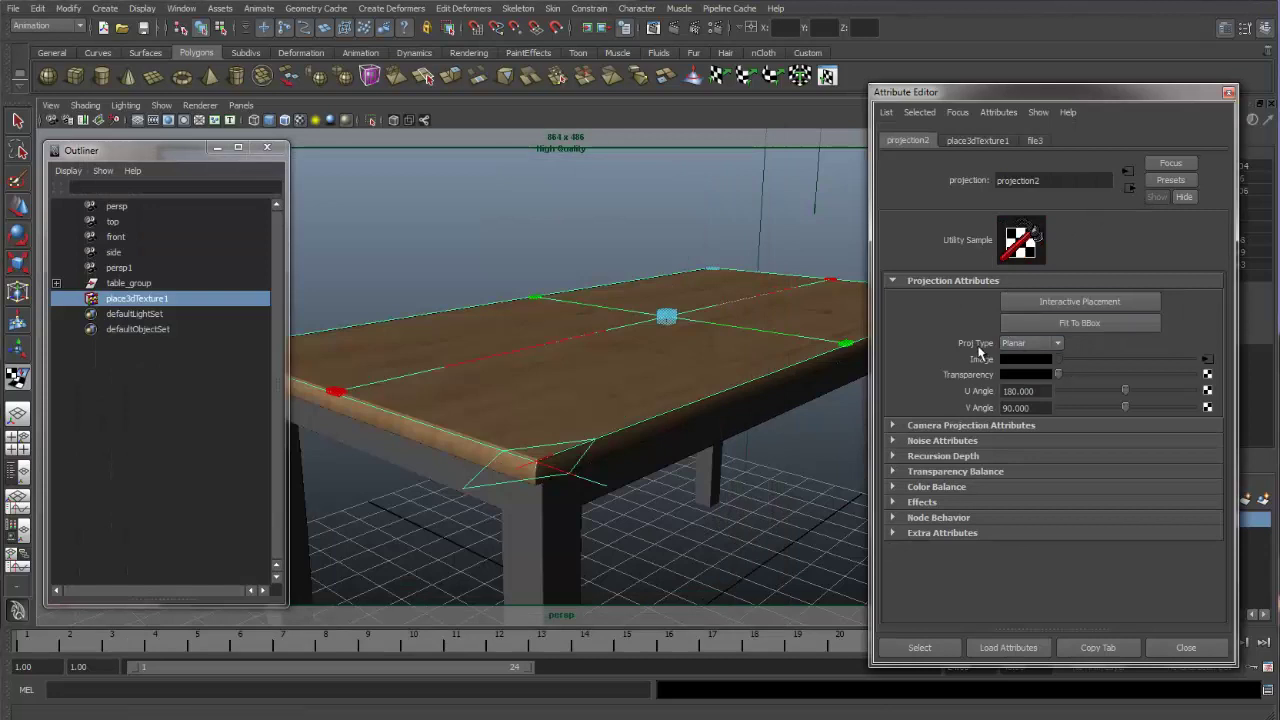
pyautogui.keyDown('alt'); pyautogui.moveTo(587, 423); pyautogui.dragTo(470, 405, button='right'); pyautogui.keyUp('alt')
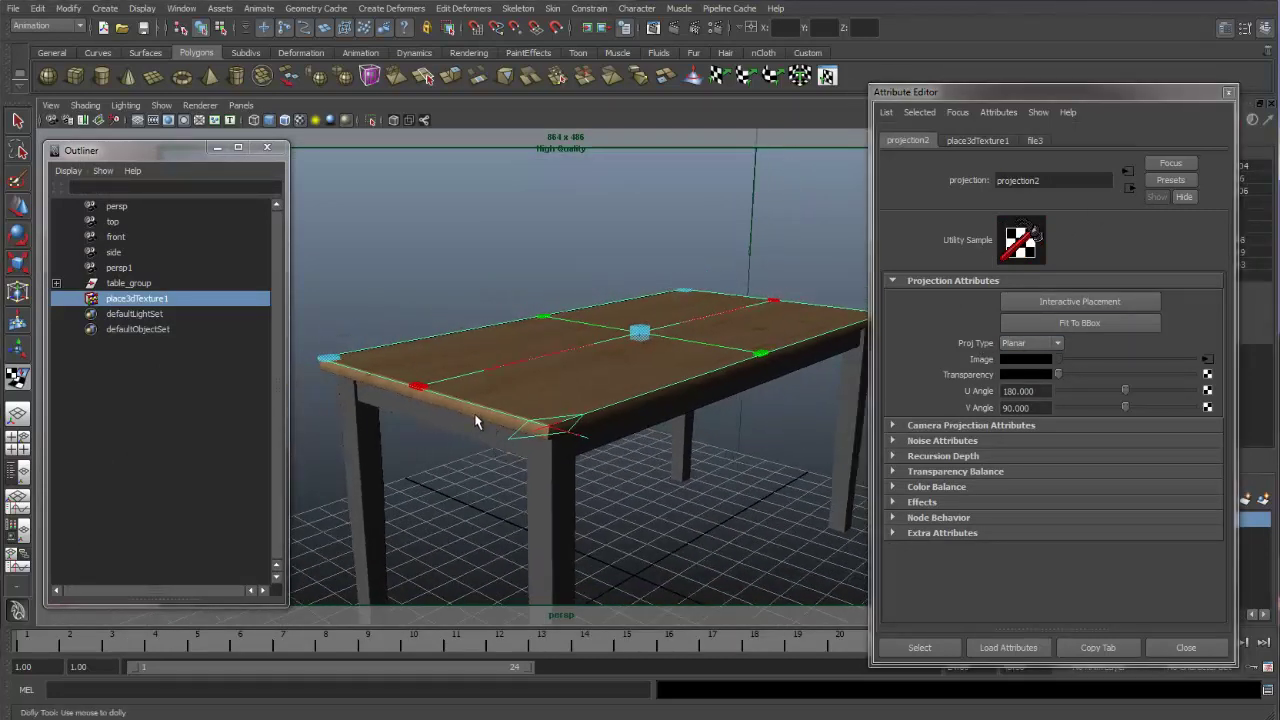
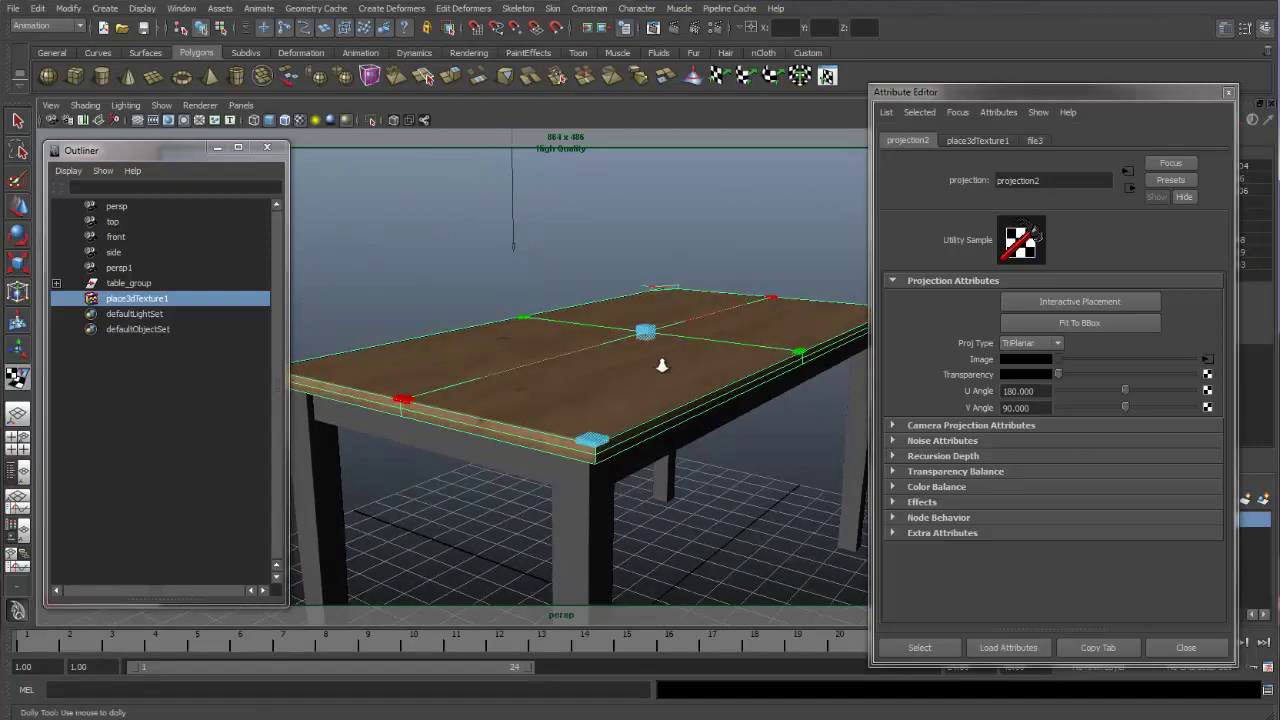
pyautogui.keyDown('alt'); pyautogui.moveTo(626, 363); pyautogui.dragTo(615, 362, button='right'); pyautogui.keyUp('alt')
pyautogui.keyDown('alt'); pyautogui.moveTo(615, 362); pyautogui.dragTo(606, 362); pyautogui.keyUp('alt')
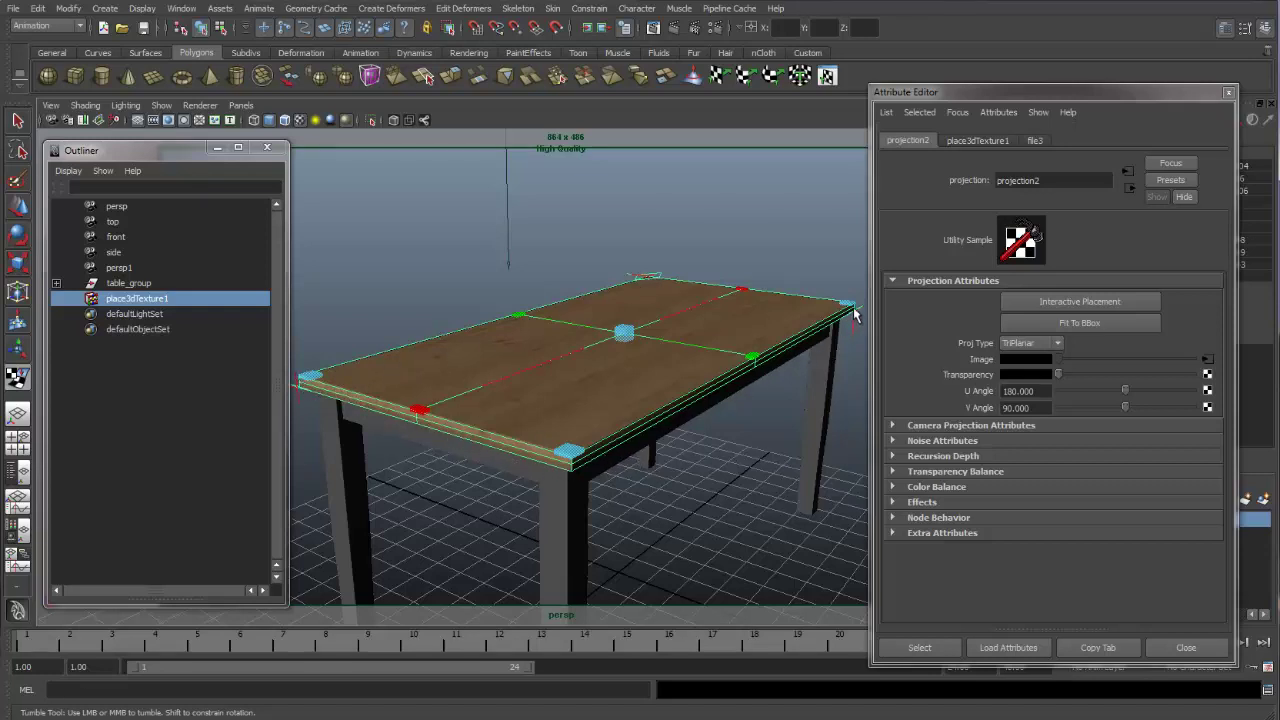
# Set the Z scale of the projection's 3D texture placement to 2.
pyautogui.click(980, 141)
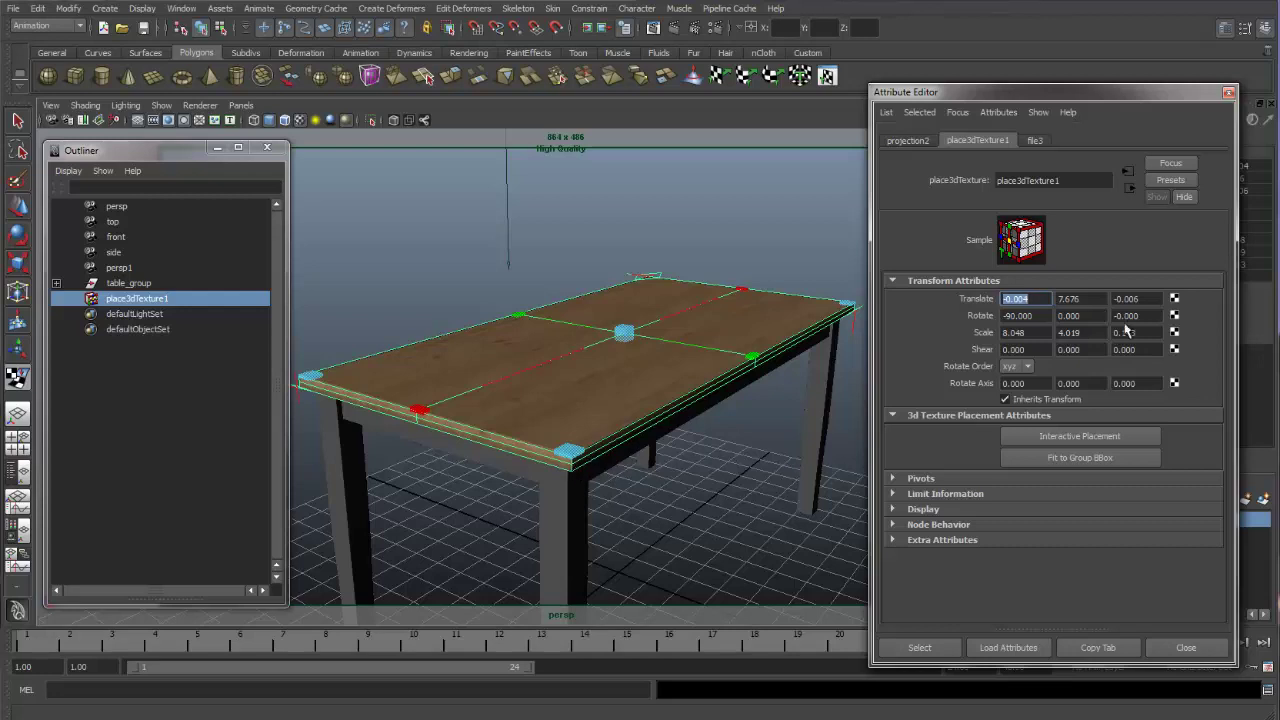
pyautogui.moveTo(1128, 332); pyautogui.dragTo(1108, 340)
pyautogui.write('2')
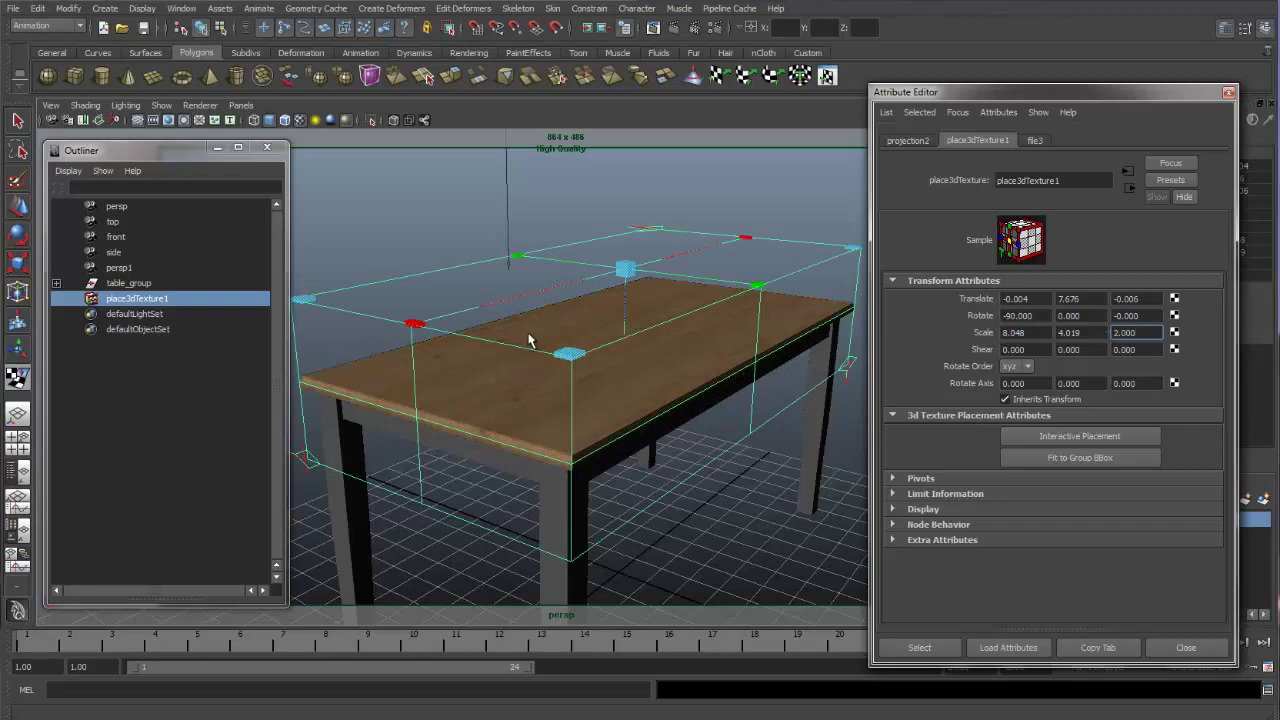
# Examine the wood texture on the table top's edges from several angles and in a mental ray render.
pyautogui.keyDown('alt'); pyautogui.moveTo(534, 366); pyautogui.dragTo(440, 406); pyautogui.keyUp('alt')
pyautogui.keyDown('alt'); pyautogui.moveTo(440, 406); pyautogui.dragTo(557, 377, button='right'); pyautogui.keyUp('alt')
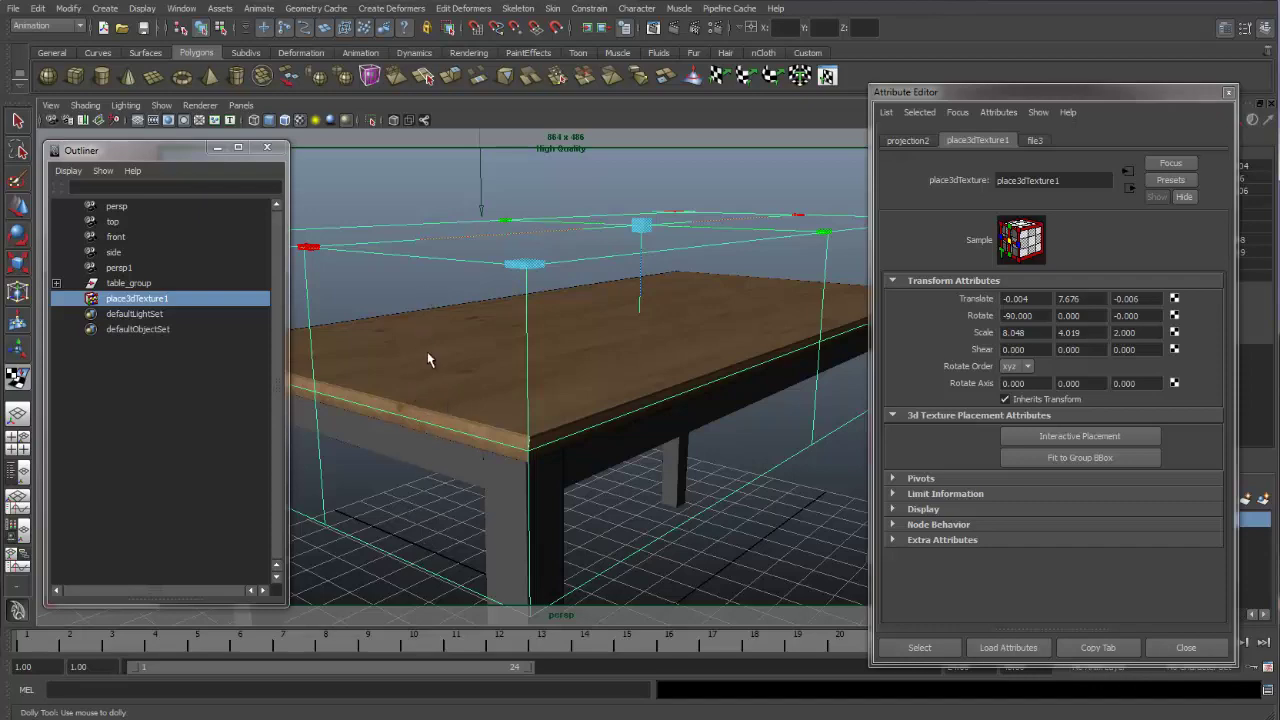
pyautogui.click(497, 463)
pyautogui.keyDown('alt'); pyautogui.moveTo(591, 519); pyautogui.dragTo(630, 241); pyautogui.keyUp('alt')
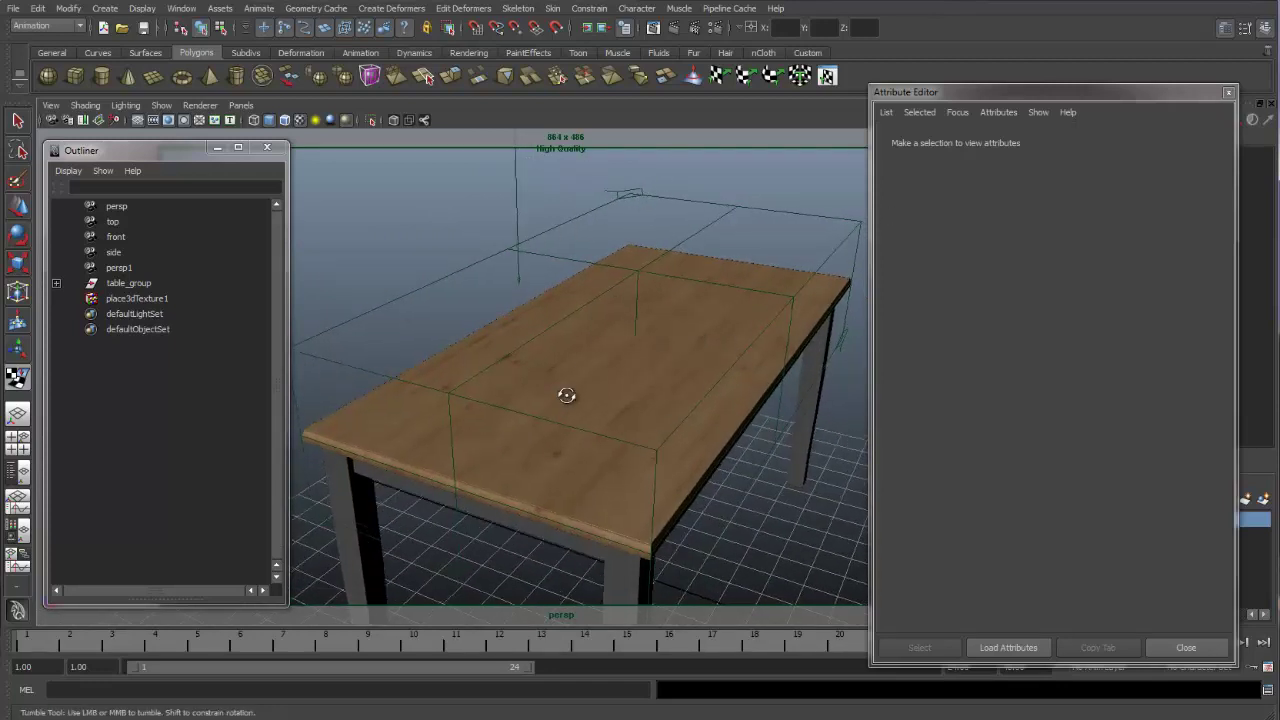
pyautogui.keyDown('alt'); pyautogui.moveTo(566, 397); pyautogui.dragTo(529, 317); pyautogui.keyUp('alt')
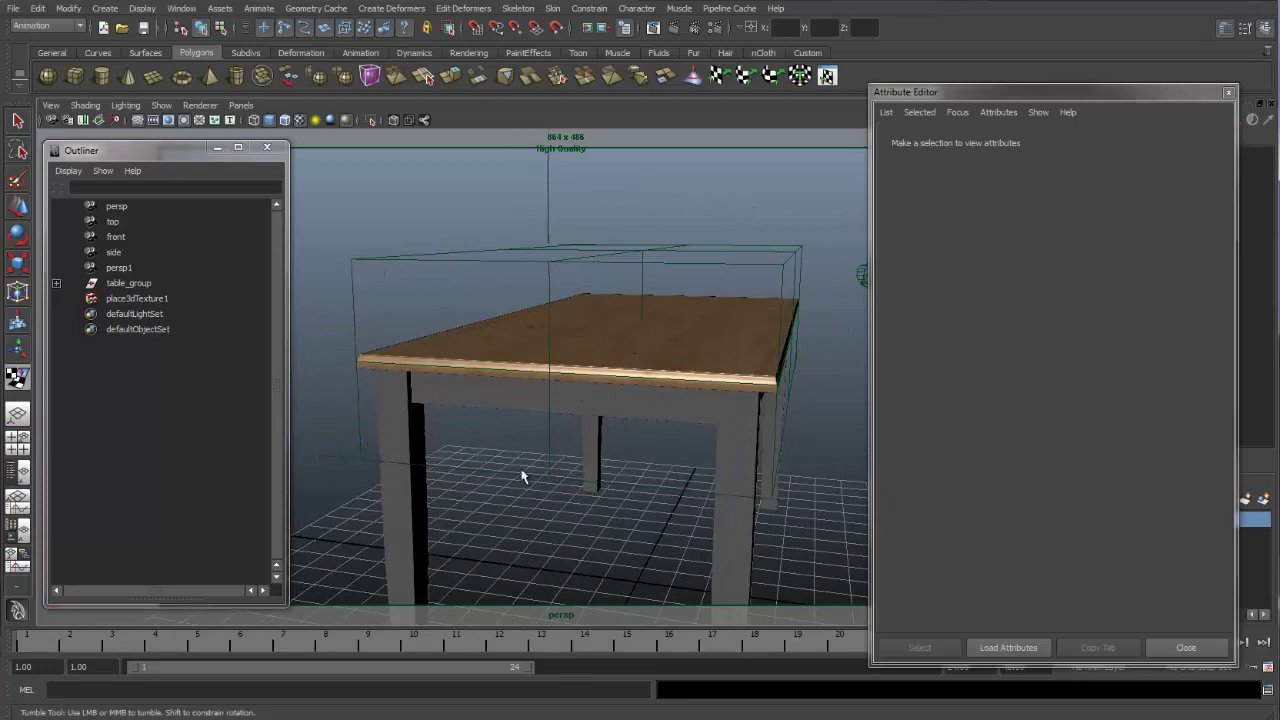
pyautogui.keyDown('alt'); pyautogui.moveTo(761, 347); pyautogui.dragTo(723, 309); pyautogui.keyUp('alt')
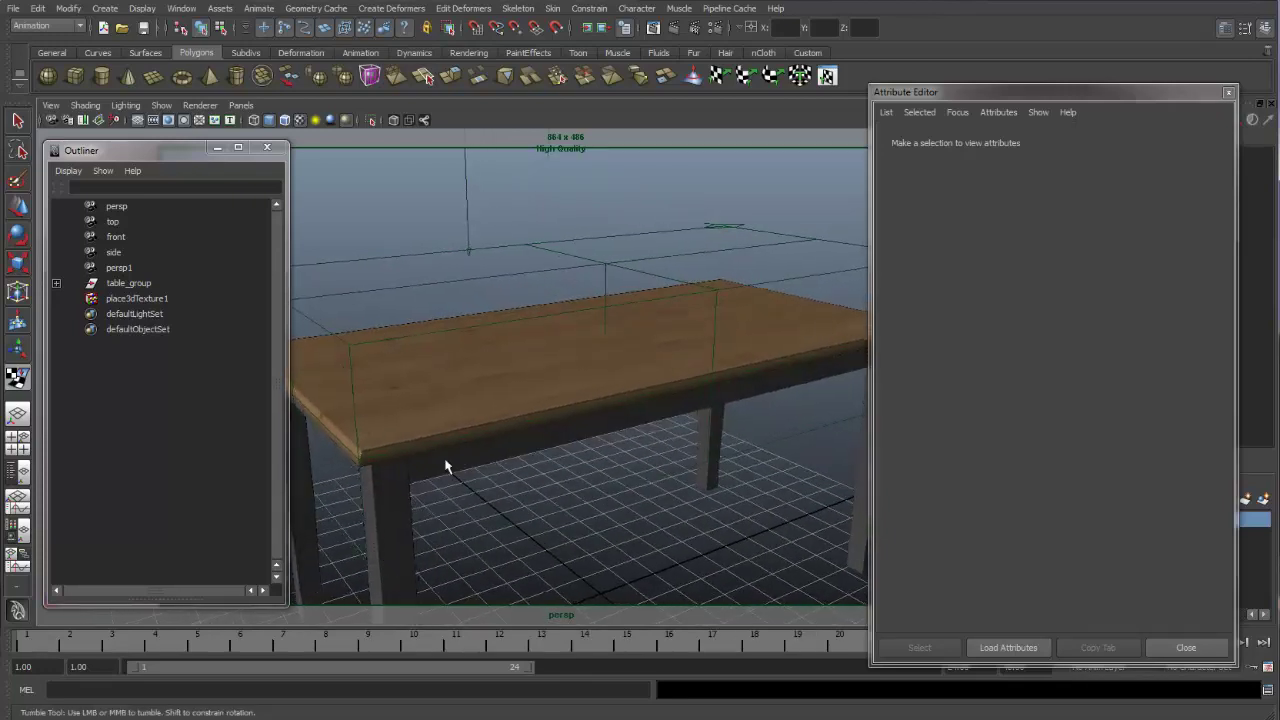
pyautogui.keyDown('alt'); pyautogui.moveTo(447, 467); pyautogui.dragTo(492, 457); pyautogui.keyUp('alt')
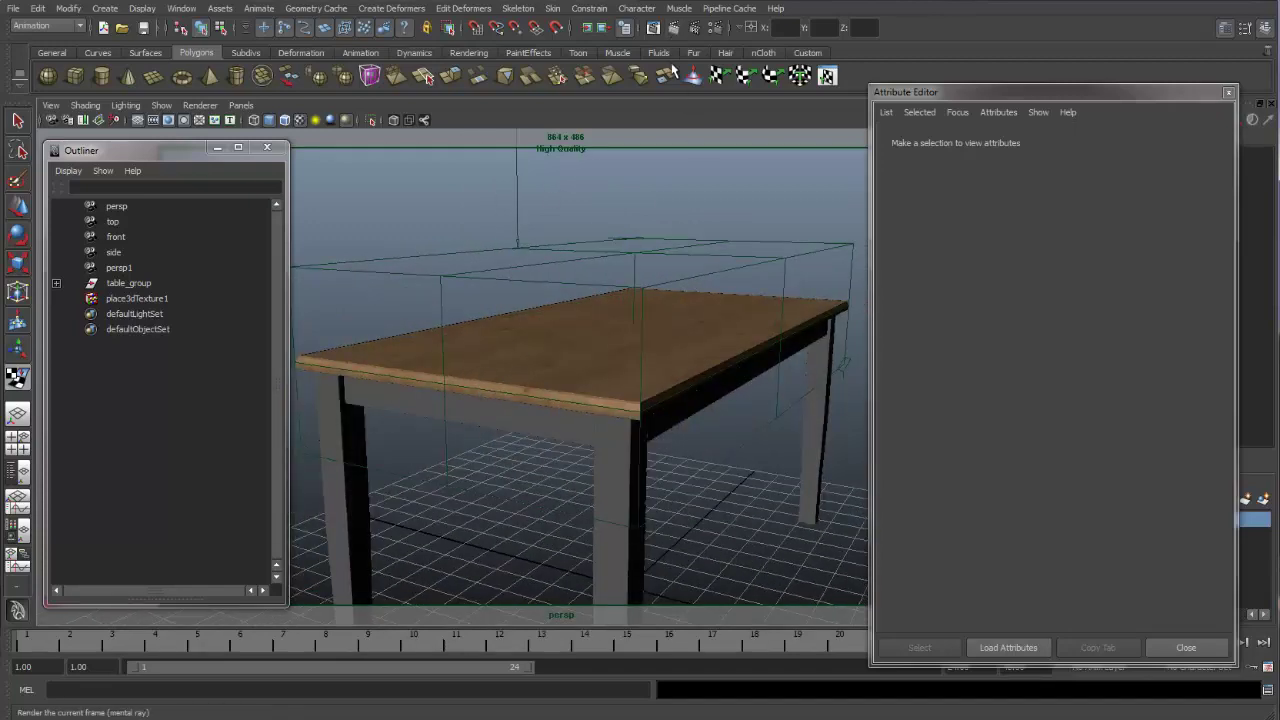
pyautogui.click(673, 28)
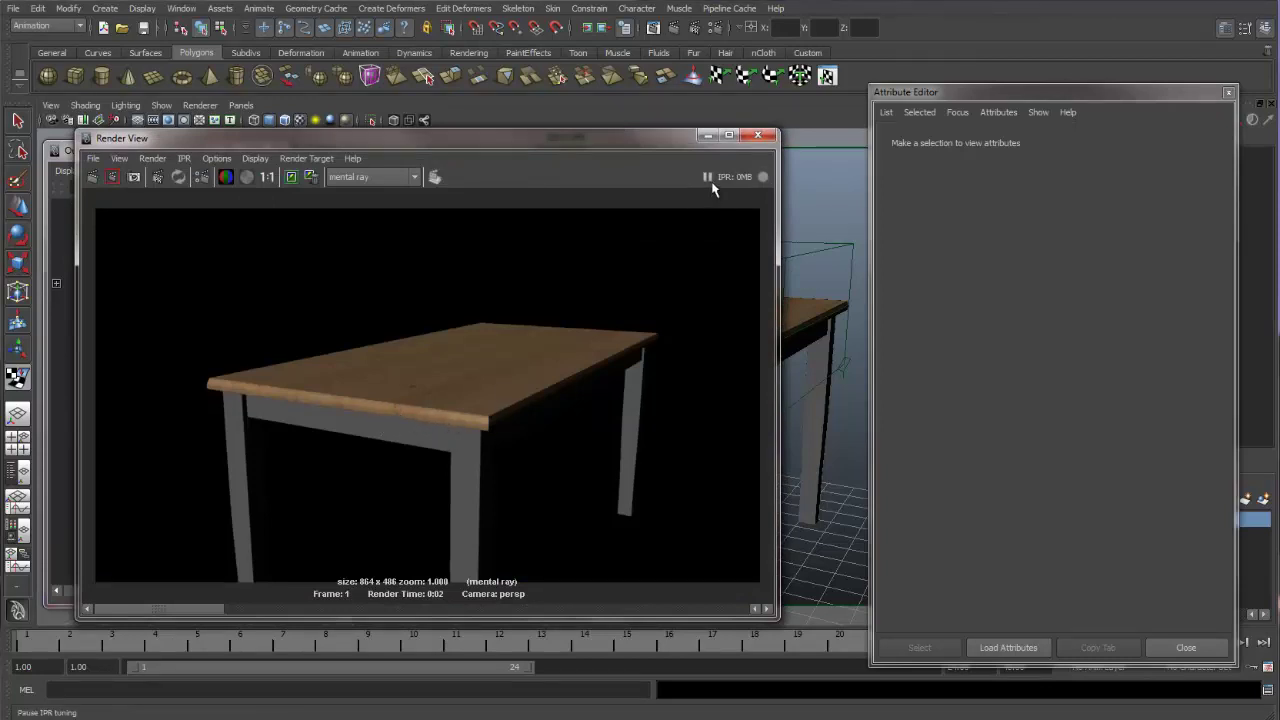
pyautogui.click(757, 134)
# Select the 3D texture placement and set its Z scale to 0.143 to match the top's thickness.
pyautogui.click(780, 251)
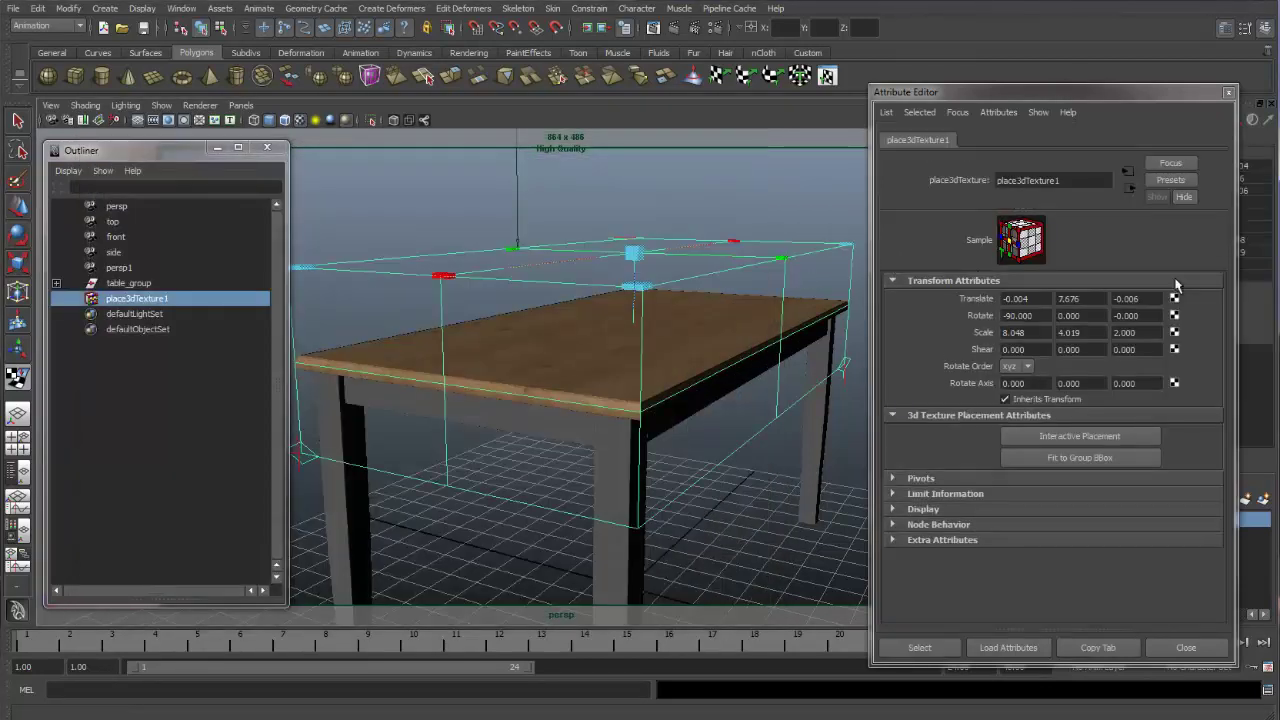
pyautogui.doubleClick(1150, 333)
pyautogui.write('.143')
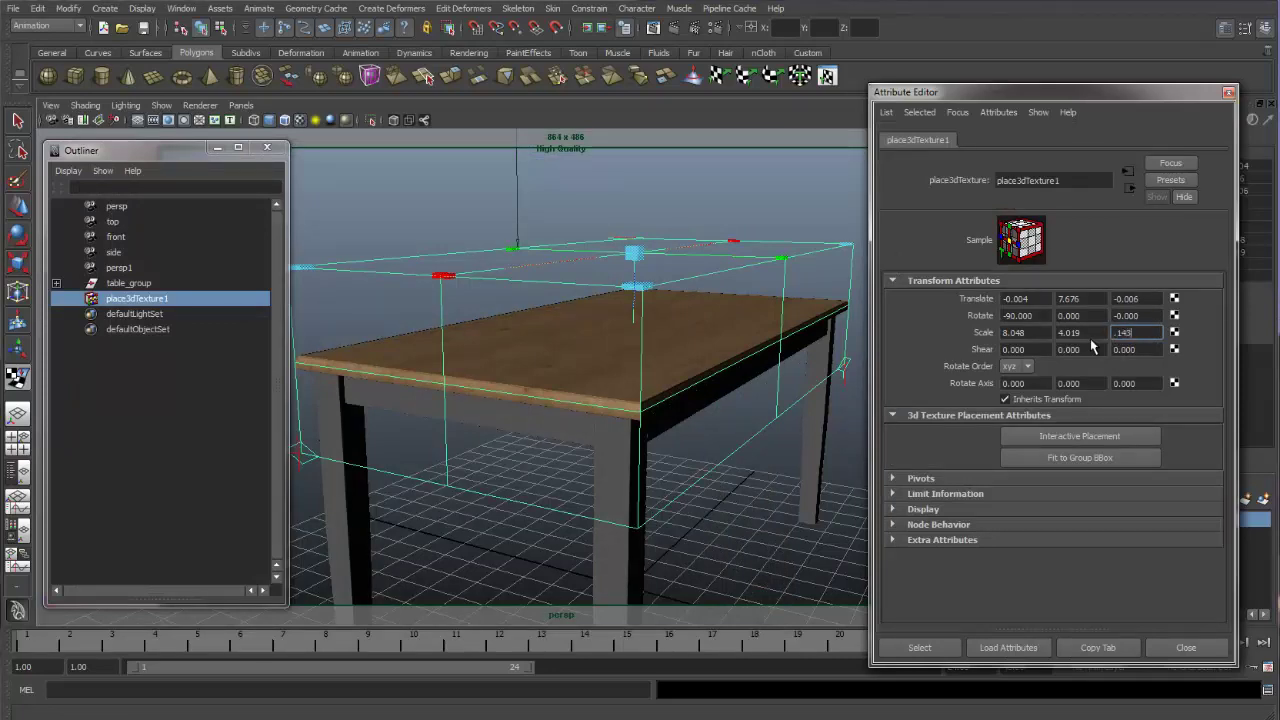
pyautogui.press('Return')
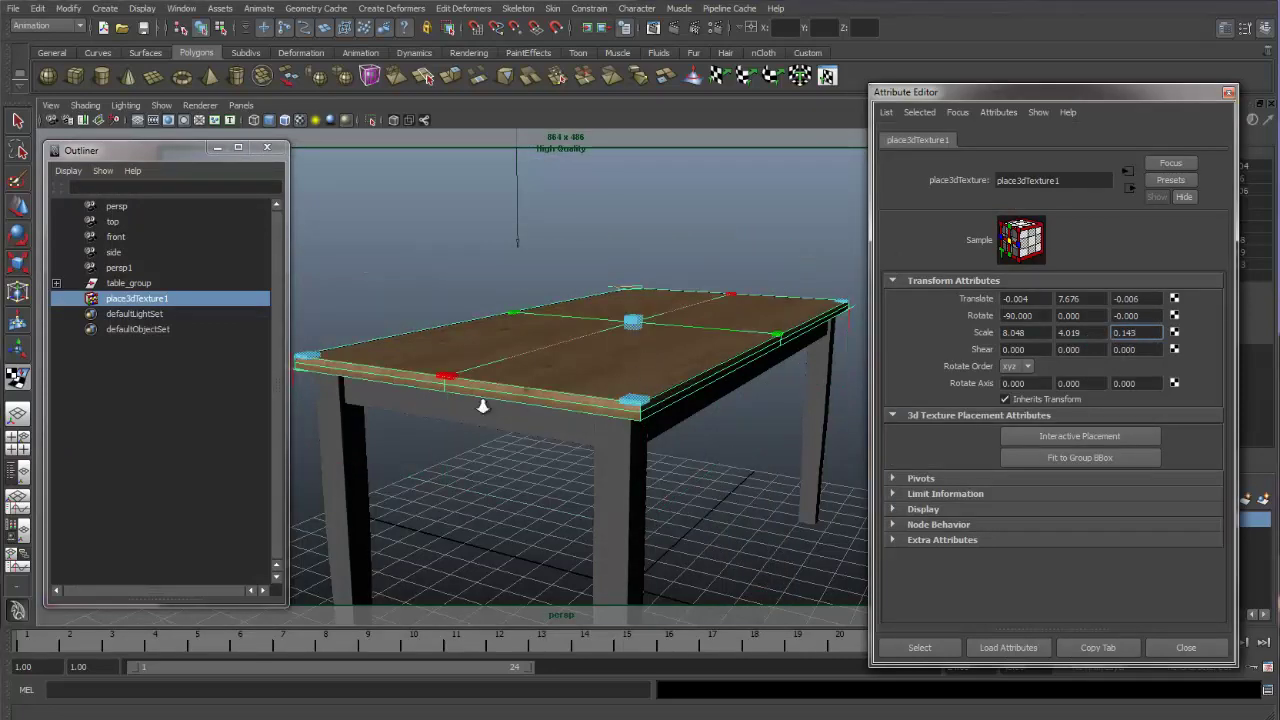
# Render a close-up of the table top's corner to compare the wood grain along its edge.
pyautogui.keyDown('alt'); pyautogui.moveTo(482, 406); pyautogui.dragTo(743, 357, button='right'); pyautogui.keyUp('alt')
pyautogui.keyDown('alt'); pyautogui.moveTo(726, 357); pyautogui.dragTo(723, 360); pyautogui.keyUp('alt')
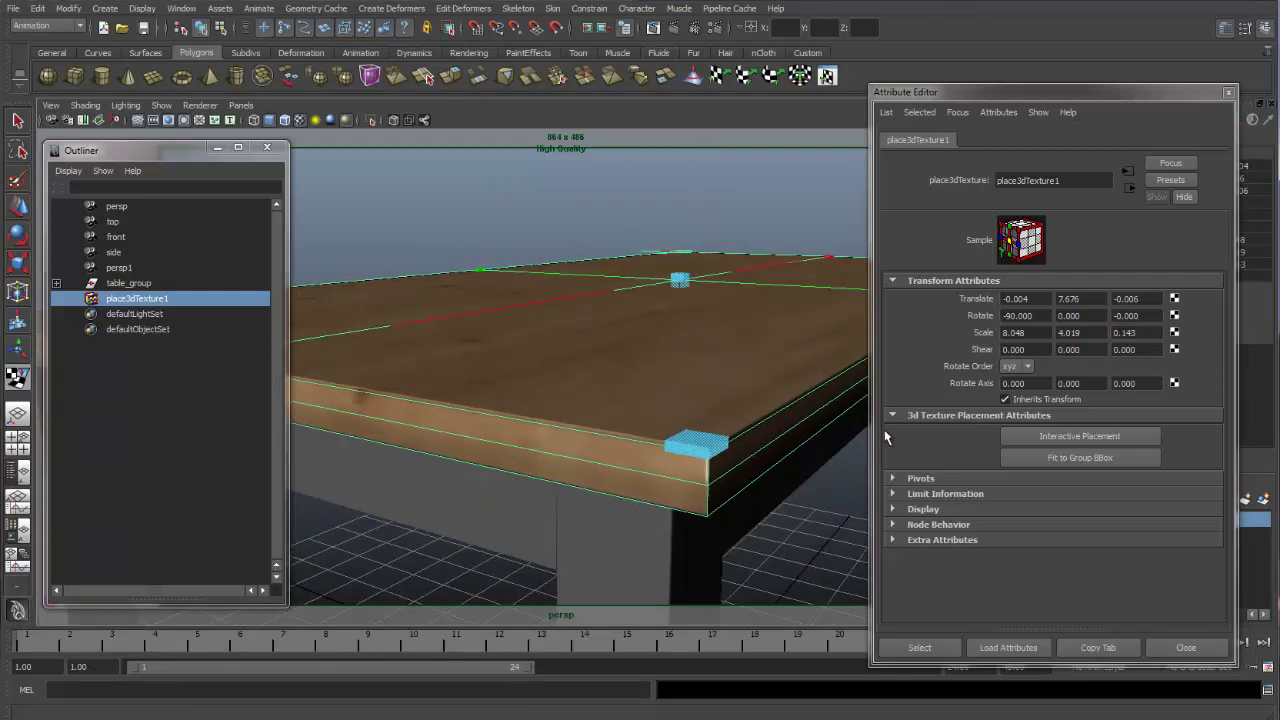
pyautogui.click(673, 28)
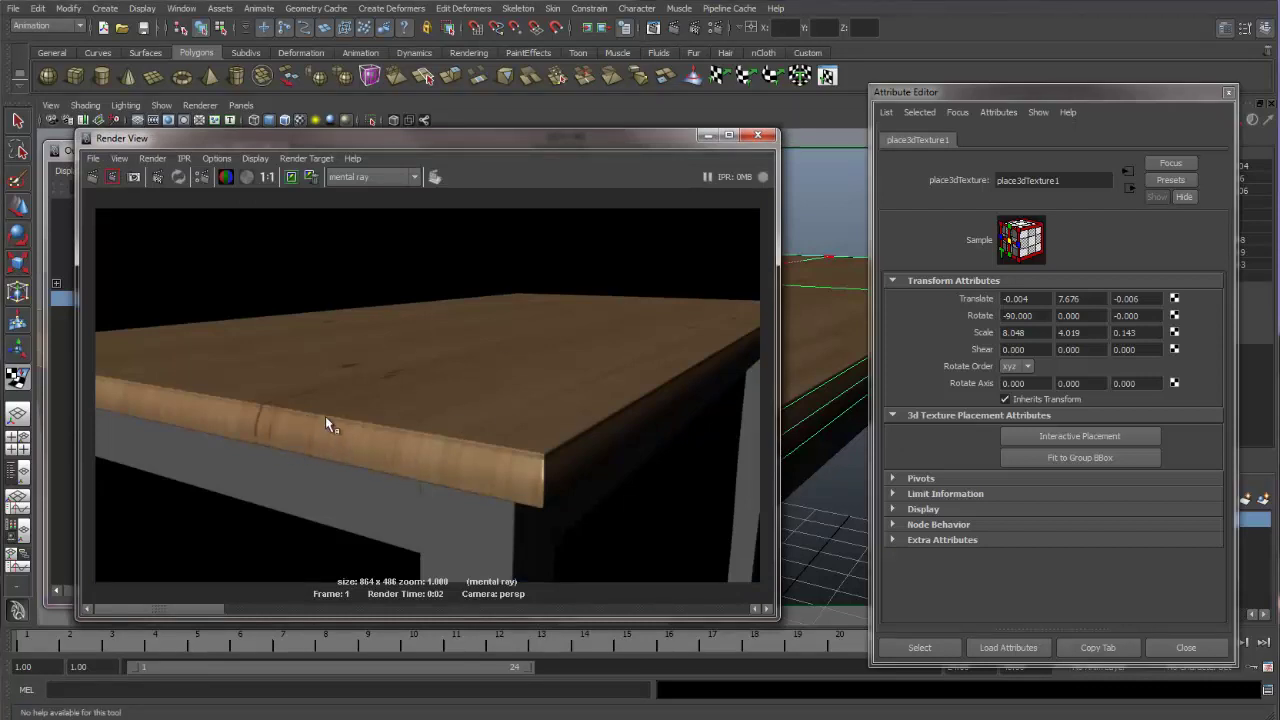
# Increase the 3D texture placement's Z scale to 2.
pyautogui.click(1143, 332)
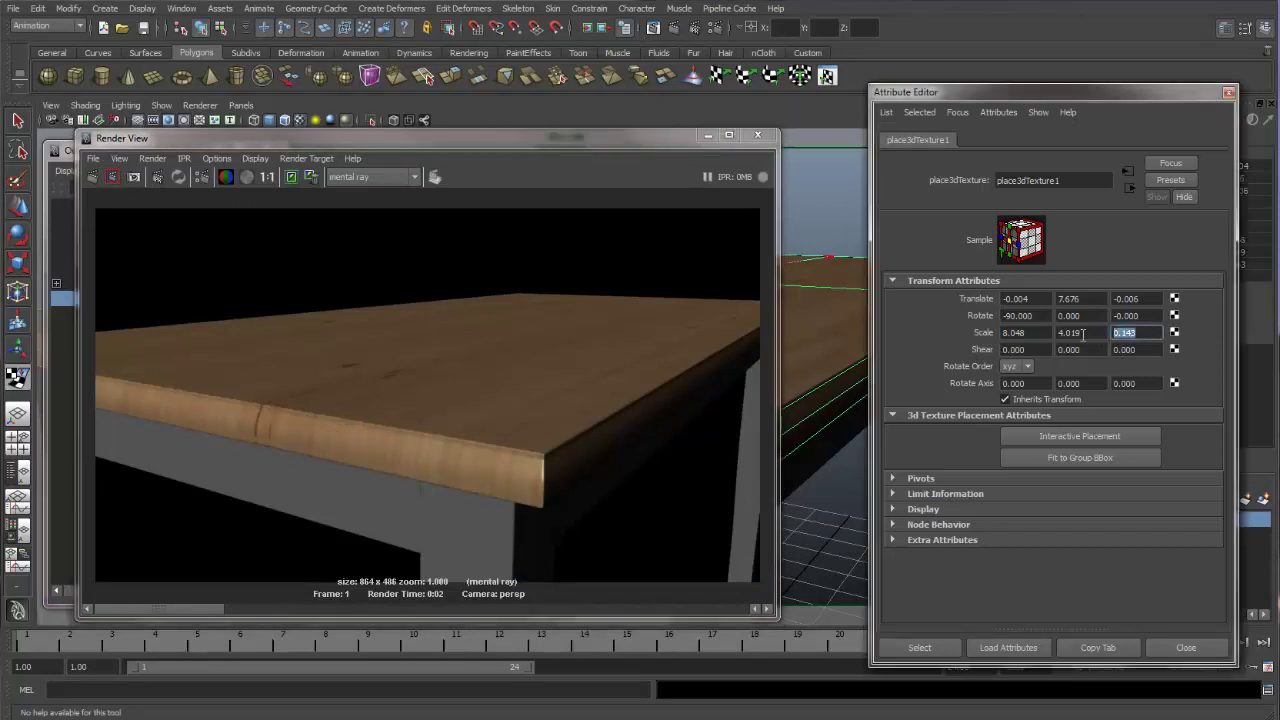
pyautogui.write('2')
pyautogui.press('Return')
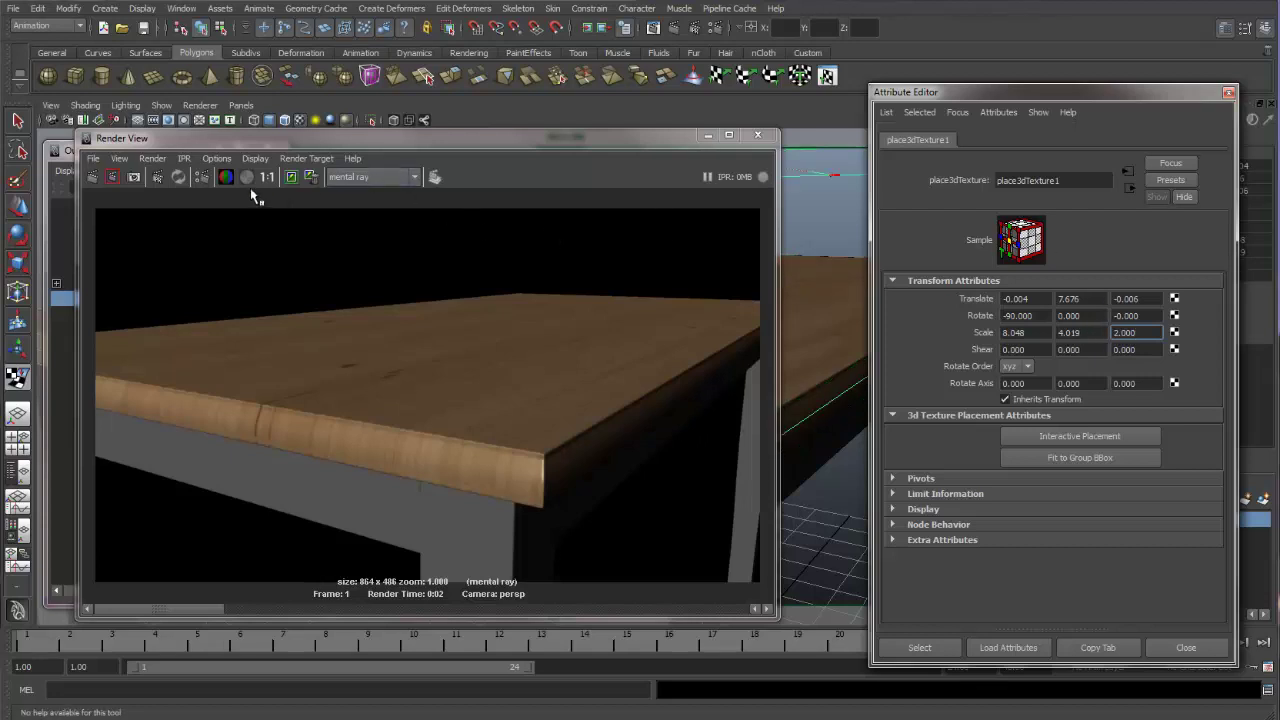
# Keep the current render and re-render the table top's corner to compare the wood grain along its edge.
pyautogui.click(290, 177)
pyautogui.click(92, 177)
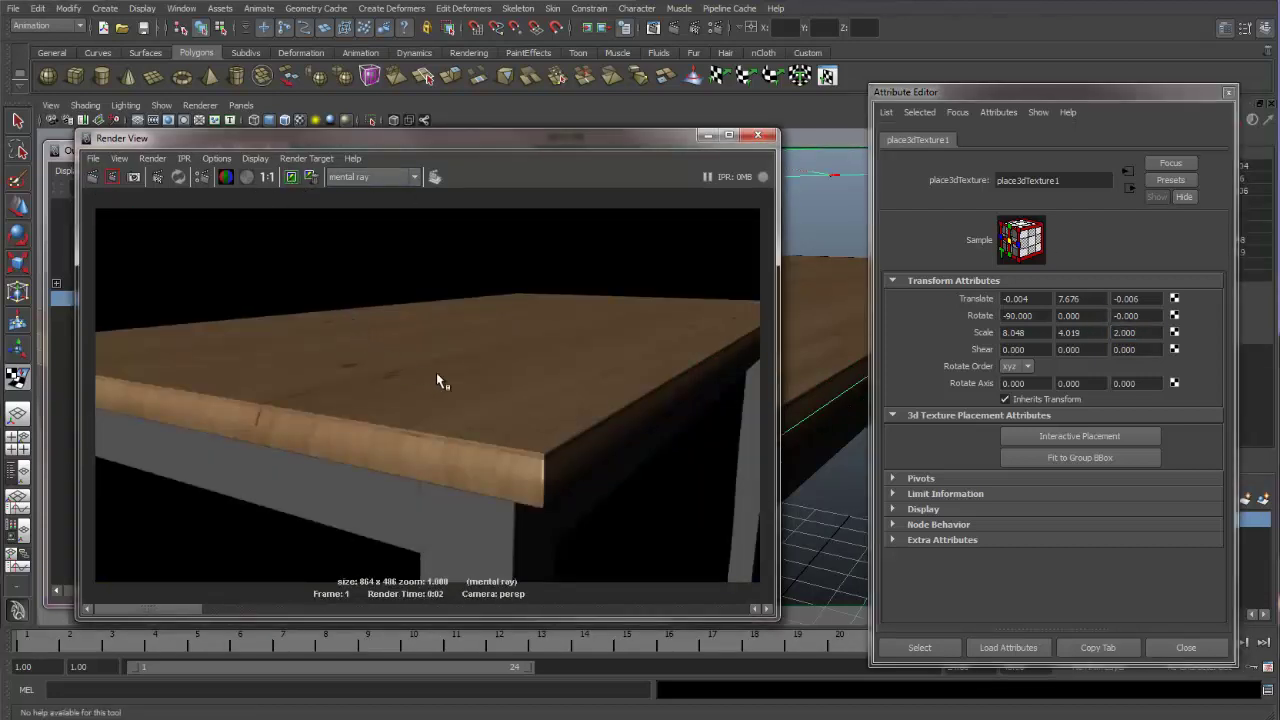
pyautogui.moveTo(642, 142); pyautogui.dragTo(643, 195)
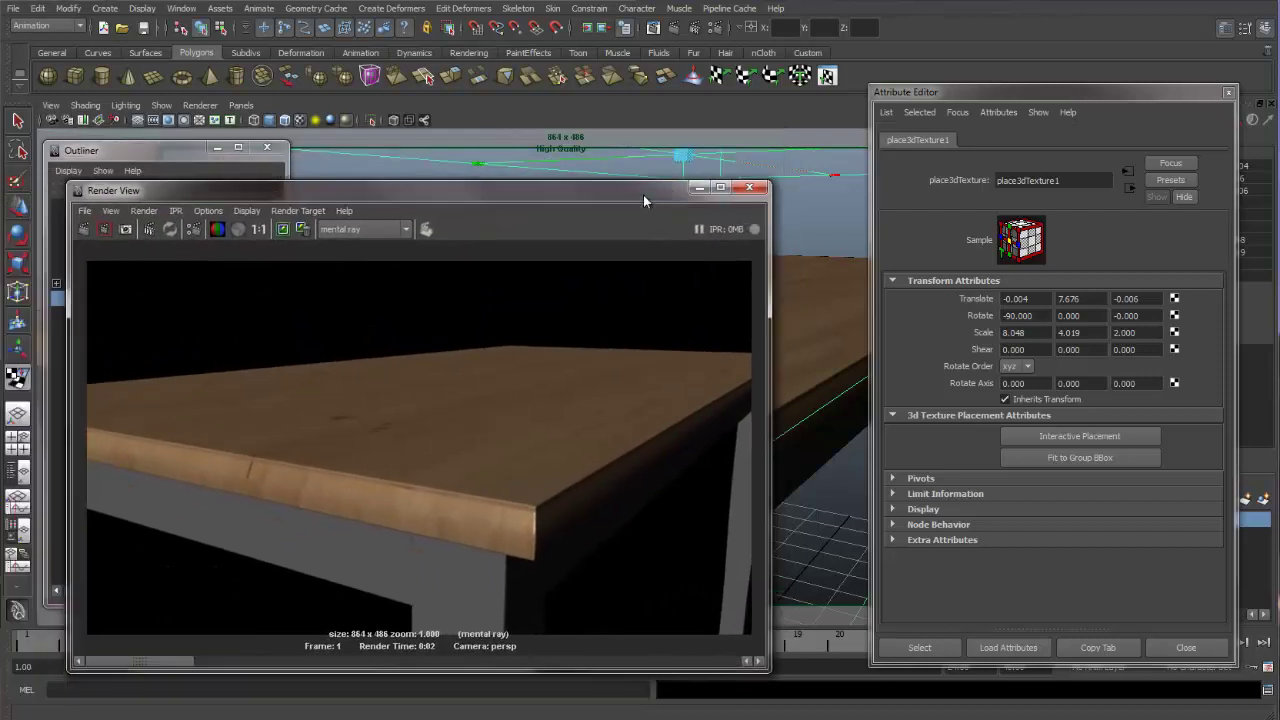
pyautogui.click(749, 188)
pyautogui.keyDown('alt'); pyautogui.moveTo(639, 323); pyautogui.dragTo(556, 337); pyautogui.keyUp('alt')
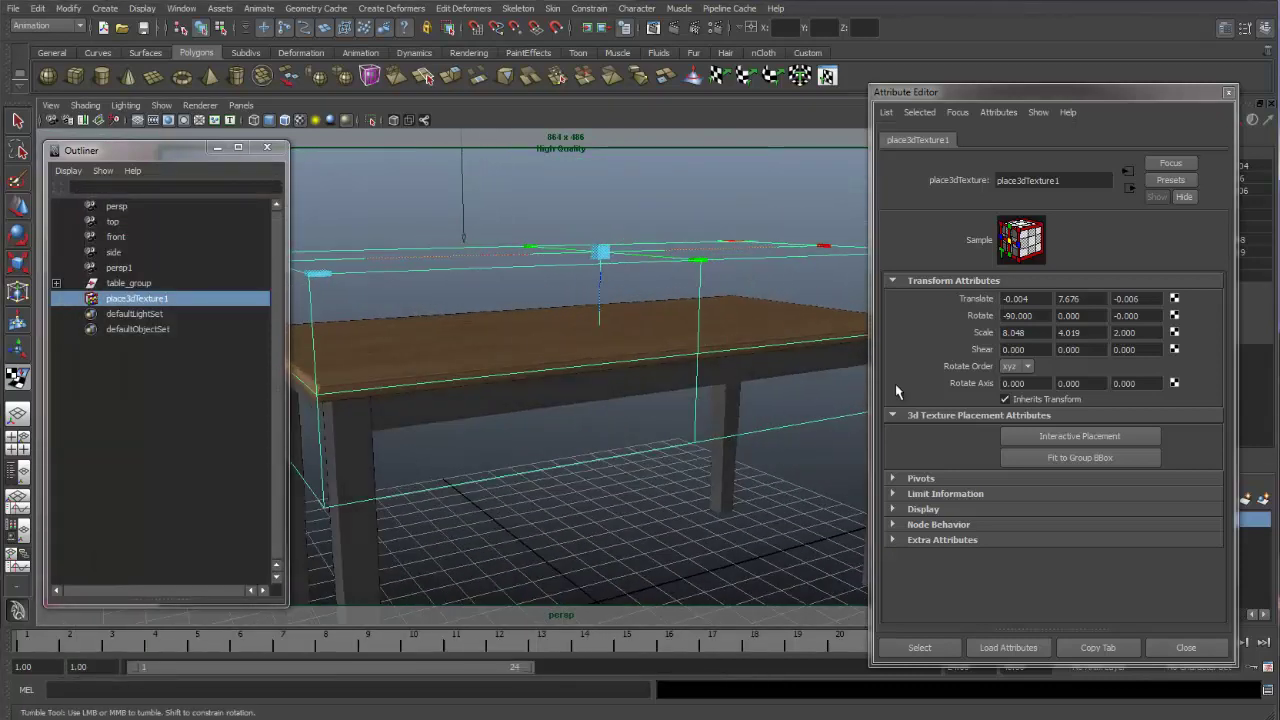
# Fit the 3D texture placement to the group's bounding box and set its Z scale to 1.
pyautogui.click(1010, 457)
pyautogui.keyDown('alt'); pyautogui.moveTo(543, 409); pyautogui.dragTo(595, 402); pyautogui.keyUp('alt')
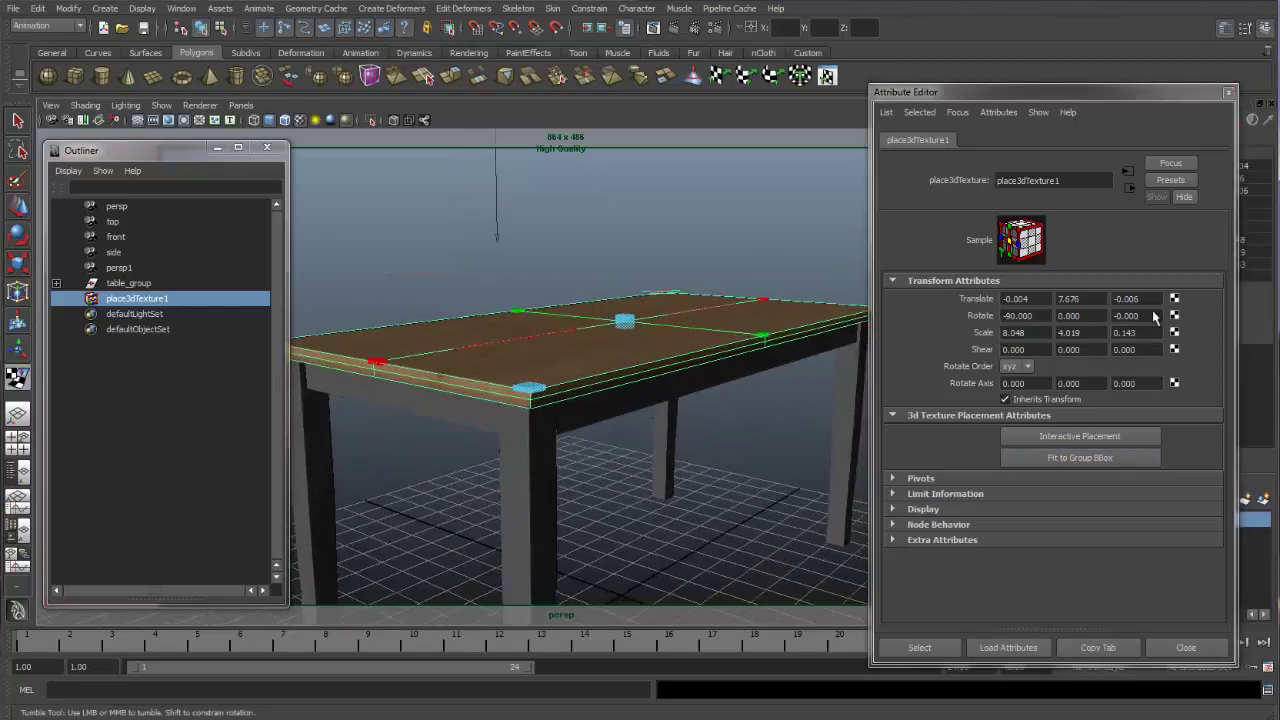
pyautogui.click(1124, 332)
pyautogui.press('BackSpace')
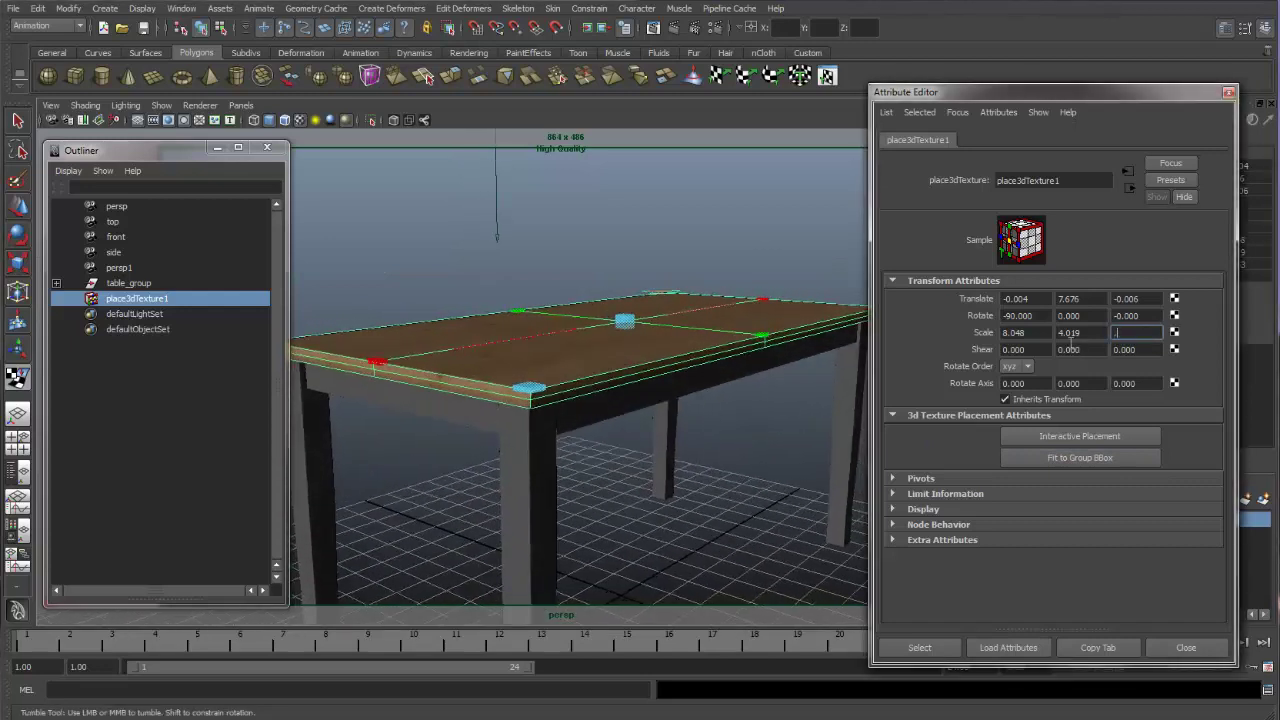
pyautogui.write('1')
pyautogui.press('Return')
# Set the 3D texture placement's Y scale to 5 and its X scale to 9.
pyautogui.click(1080, 332)
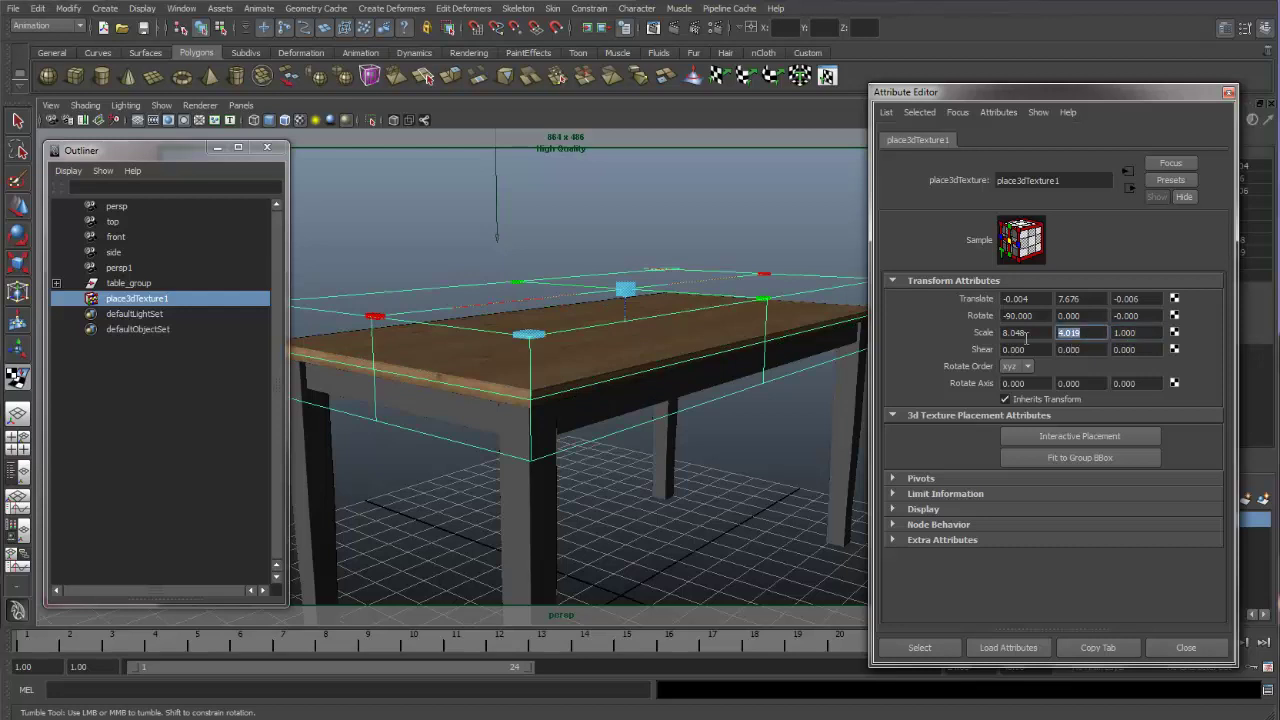
pyautogui.write('5')
pyautogui.press('Return')
pyautogui.click(1019, 335)
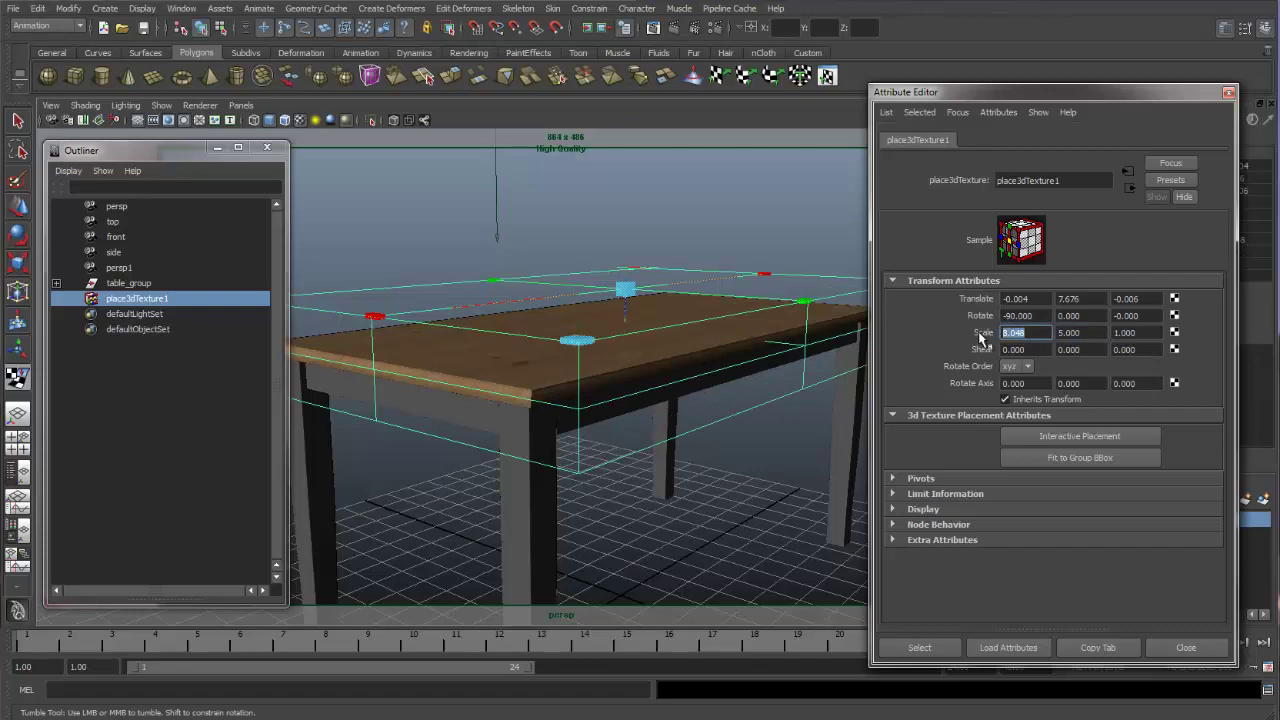
pyautogui.write('9')
pyautogui.press('Return')
# Render the whole table from a higher angle to check the wood grain on the top and edges.
pyautogui.moveTo(537, 277)
pyautogui.keyDown('alt'); pyautogui.mouseDown()
pyautogui.moveTo(551, 286)
pyautogui.moveTo(529, 317)
pyautogui.moveTo(494, 280)
pyautogui.moveTo(538, 280)
pyautogui.mouseUp(); pyautogui.keyUp('alt')
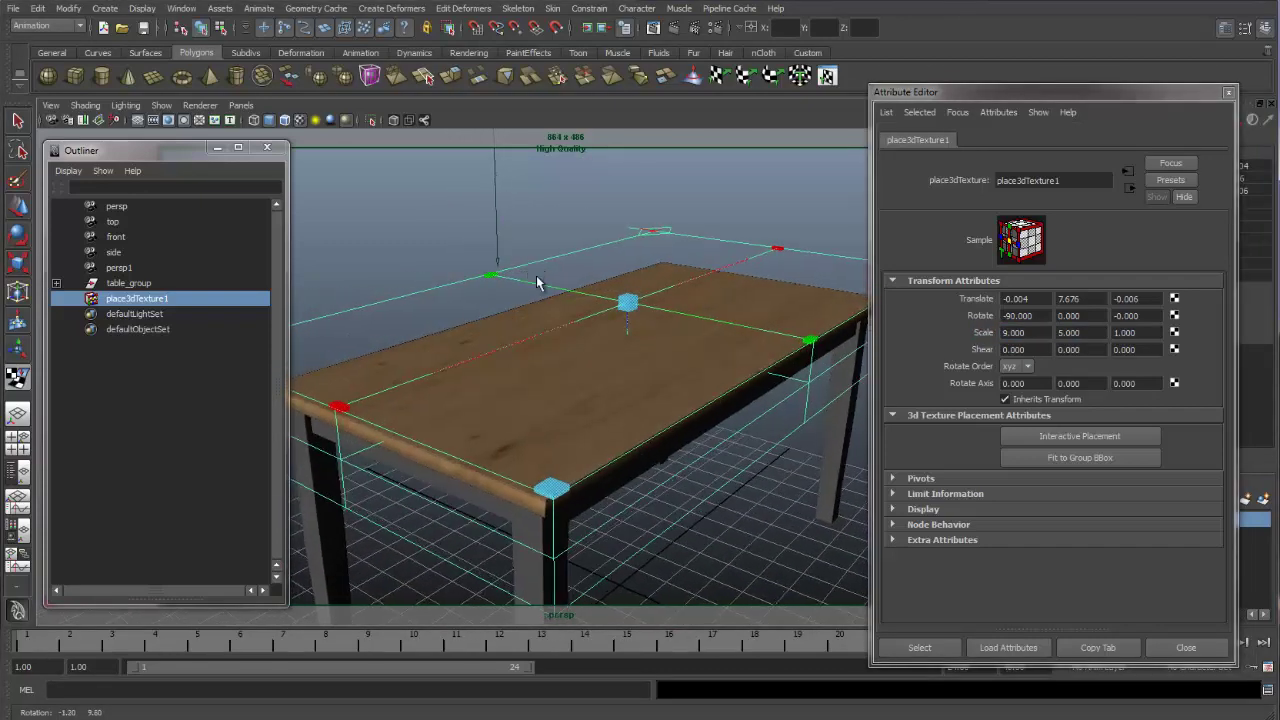
pyautogui.click(675, 30)
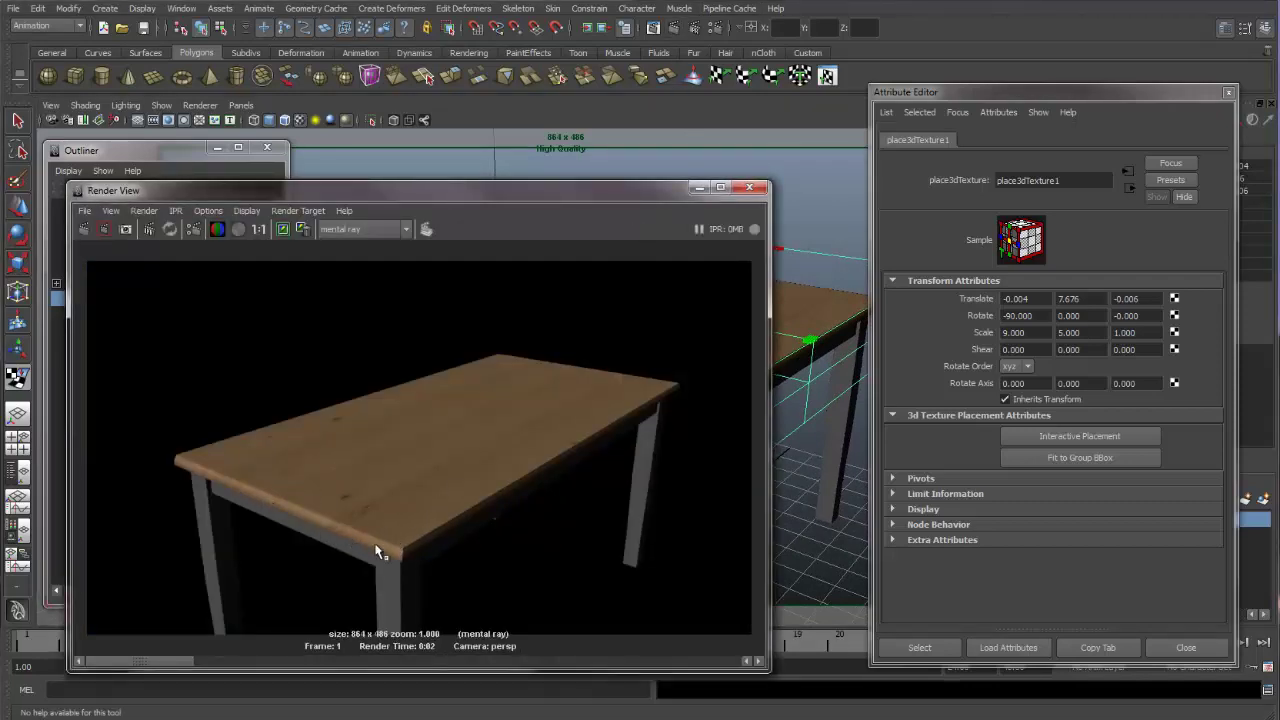
pyautogui.click(752, 190)
pyautogui.keyDown('alt'); pyautogui.moveTo(689, 346); pyautogui.dragTo(649, 361); pyautogui.keyUp('alt')
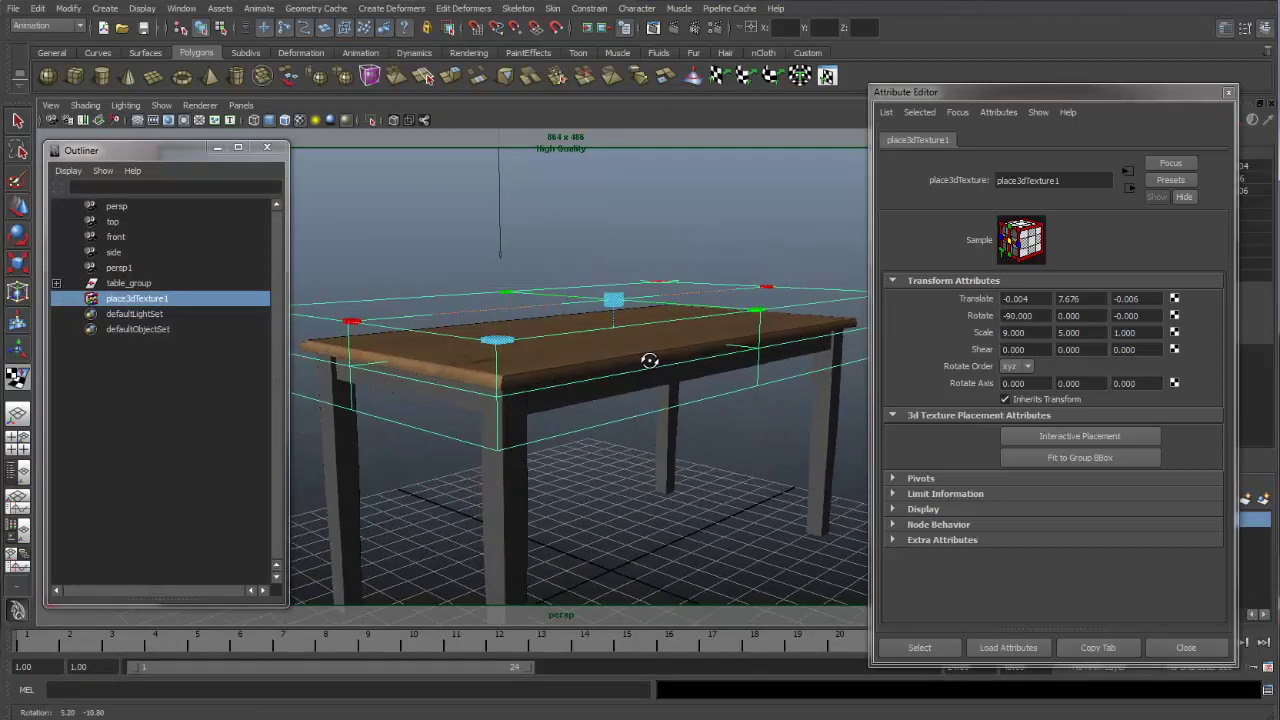
# Open the attributes of the projection node connected to the 3D texture placement.
pyautogui.click(1129, 187)
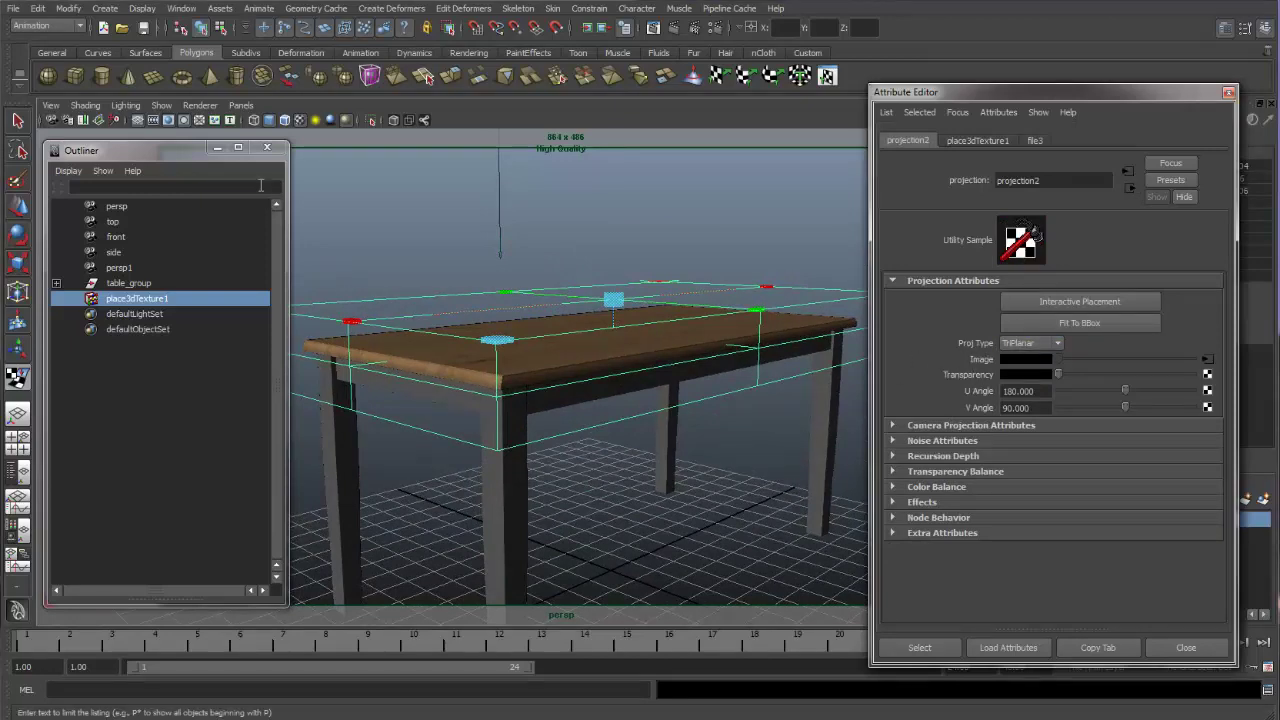
pyautogui.keyDown('alt'); pyautogui.moveTo(527, 347); pyautogui.dragTo(647, 377); pyautogui.keyUp('alt')
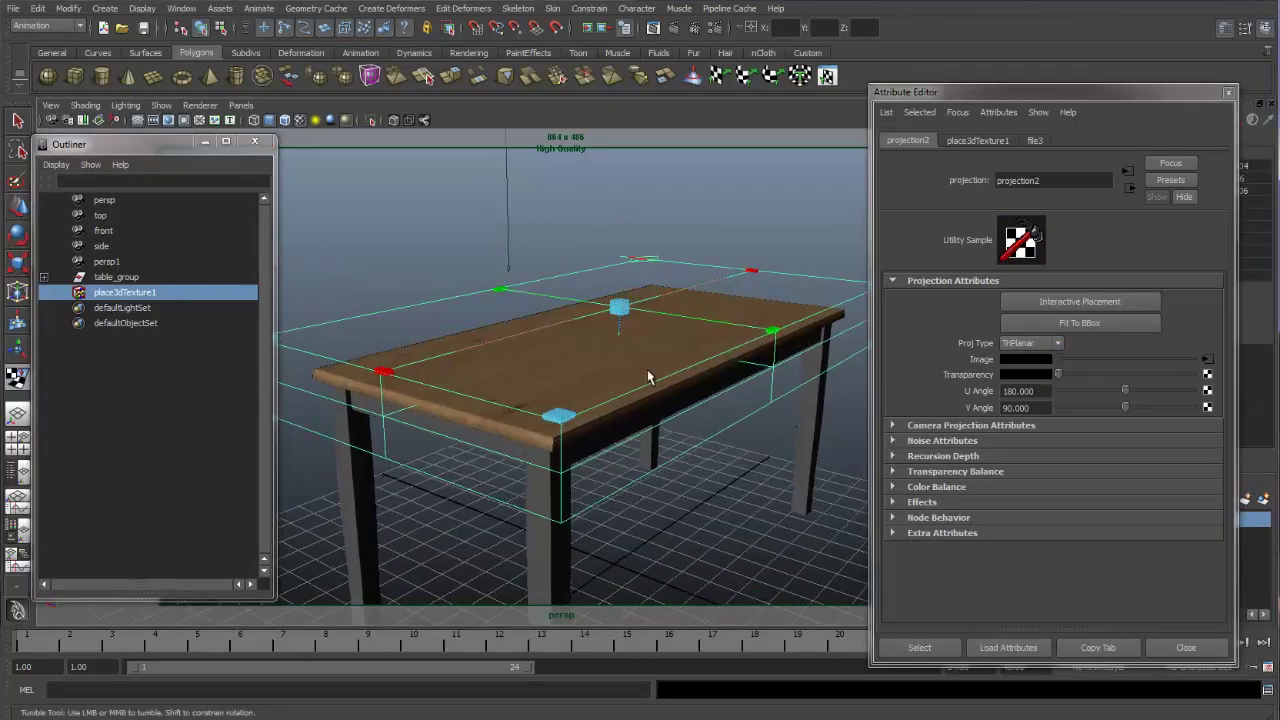